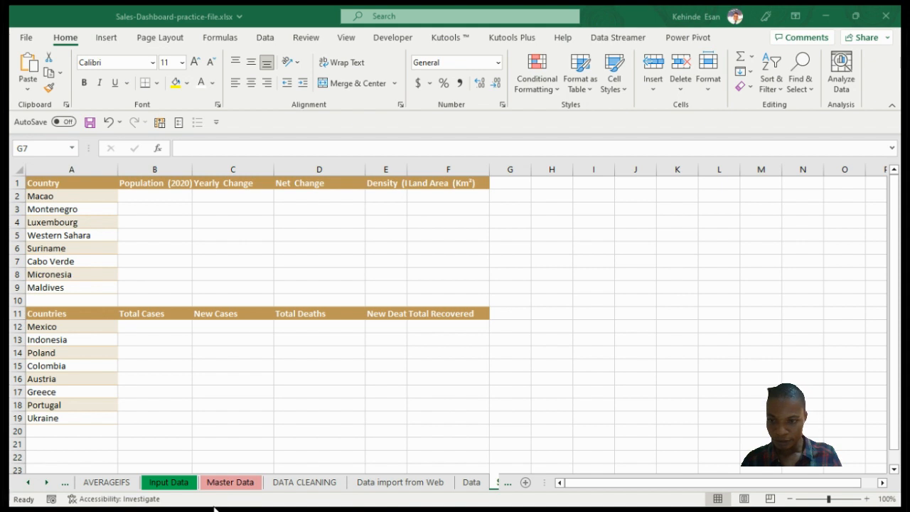
pyautogui.click(374, 460)
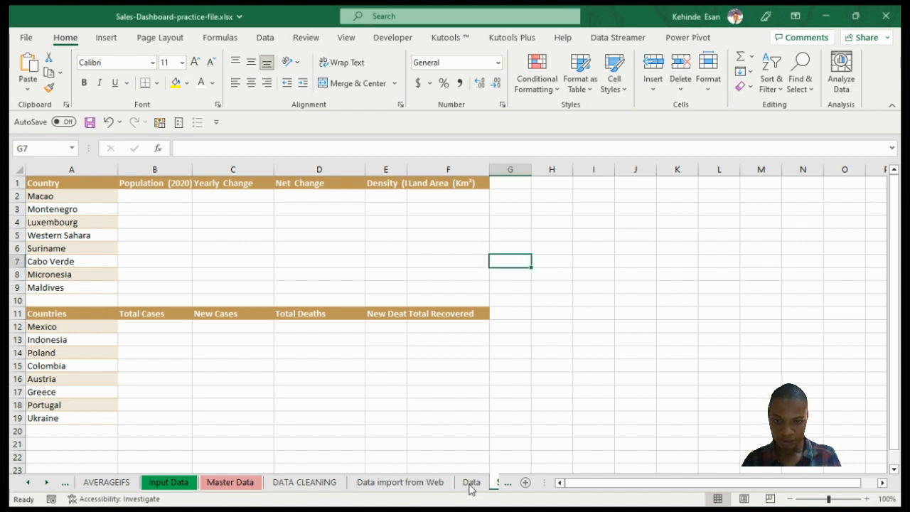
pyautogui.hotkey('alt', 'Tab')
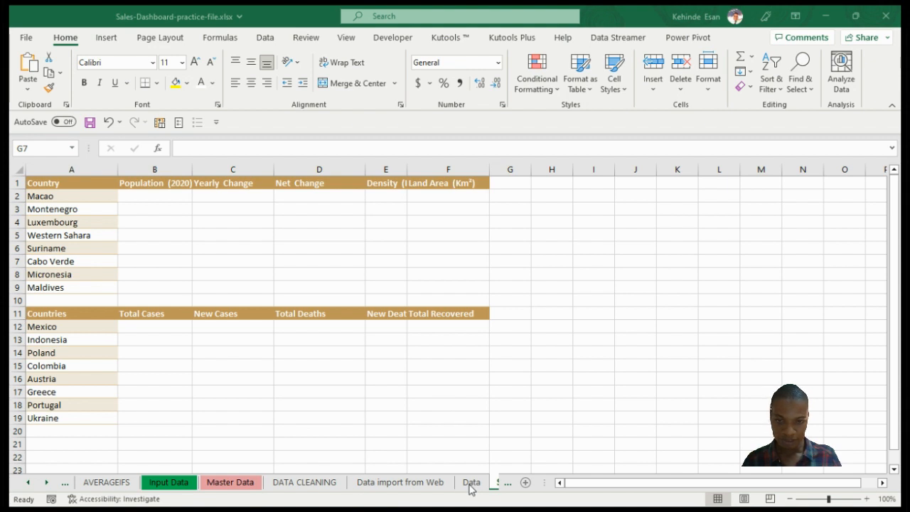
pyautogui.click(579, 468)
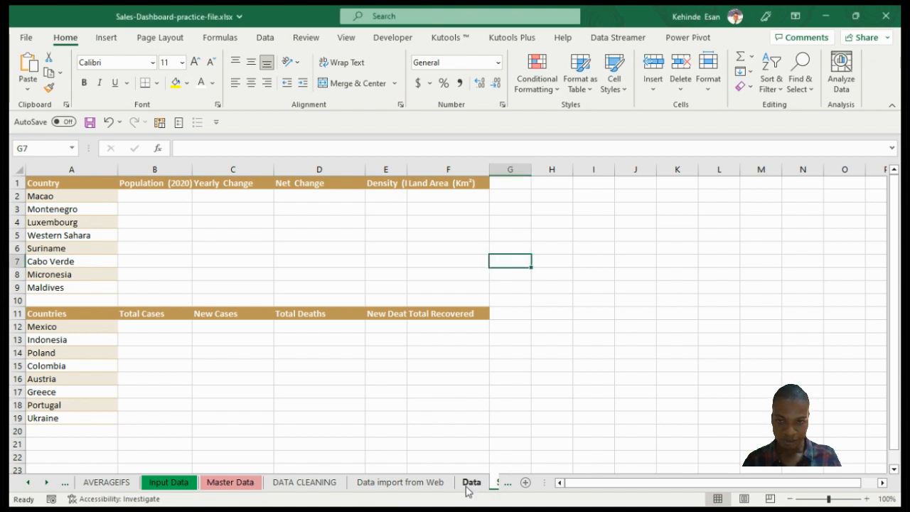
# - Examine the country population table on the Data sheet, including its rows, column headings and the Col Index numbers above them
pyautogui.click(468, 484)
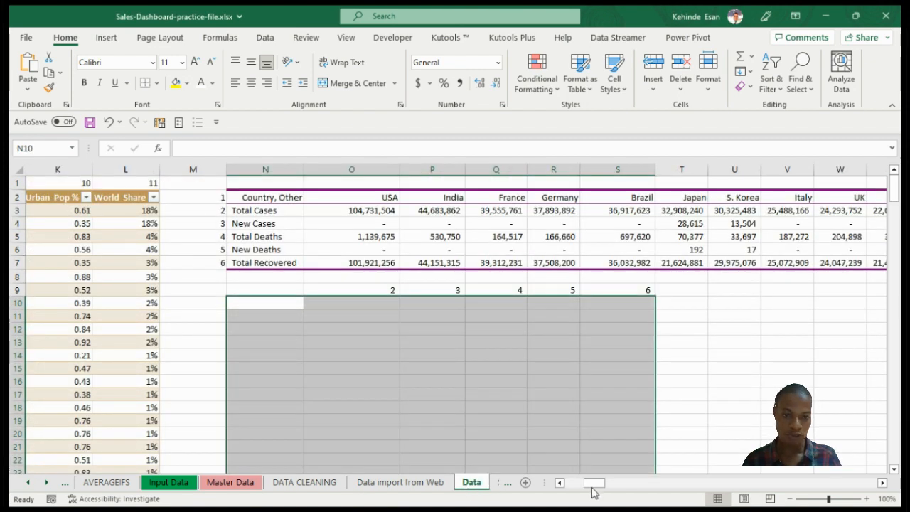
pyautogui.moveTo(591, 484); pyautogui.dragTo(572, 484)
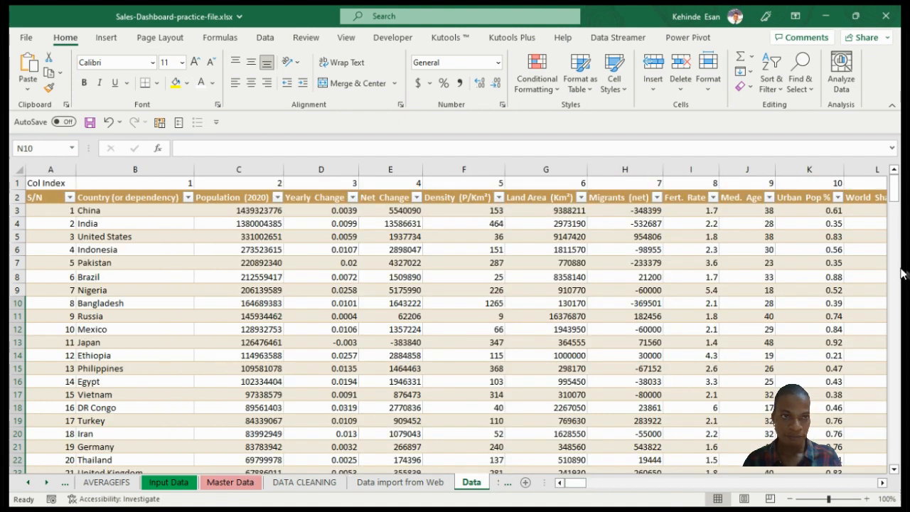
pyautogui.scroll(-8, 895, 310)
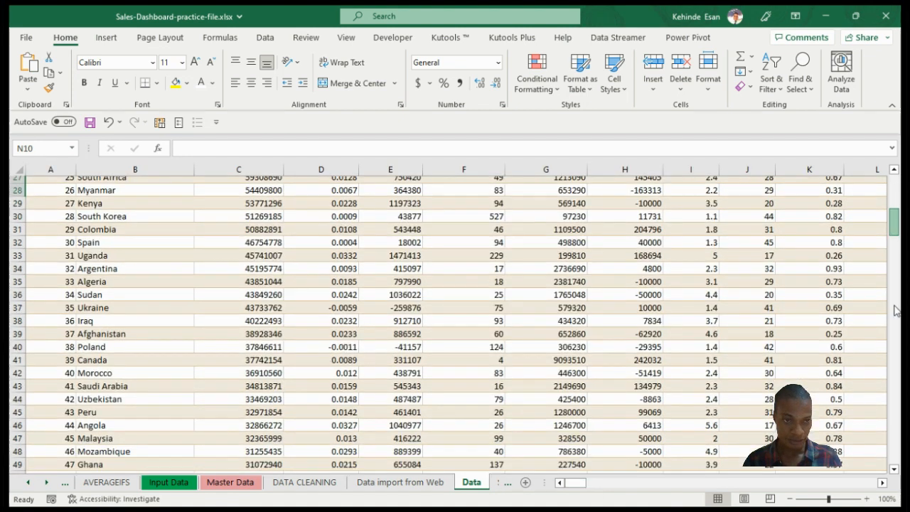
pyautogui.scroll(-20, 896, 310)
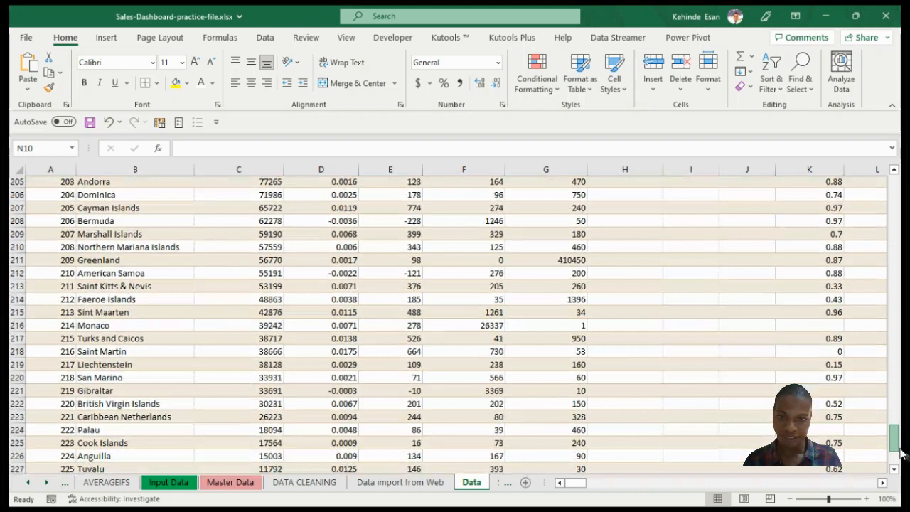
pyautogui.moveTo(897, 461); pyautogui.dragTo(901, 148)
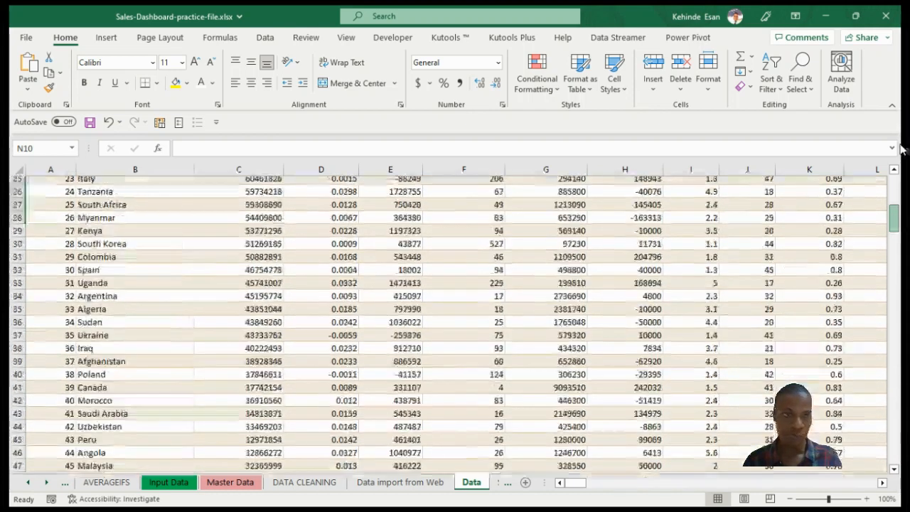
pyautogui.moveTo(575, 482); pyautogui.dragTo(555, 505)
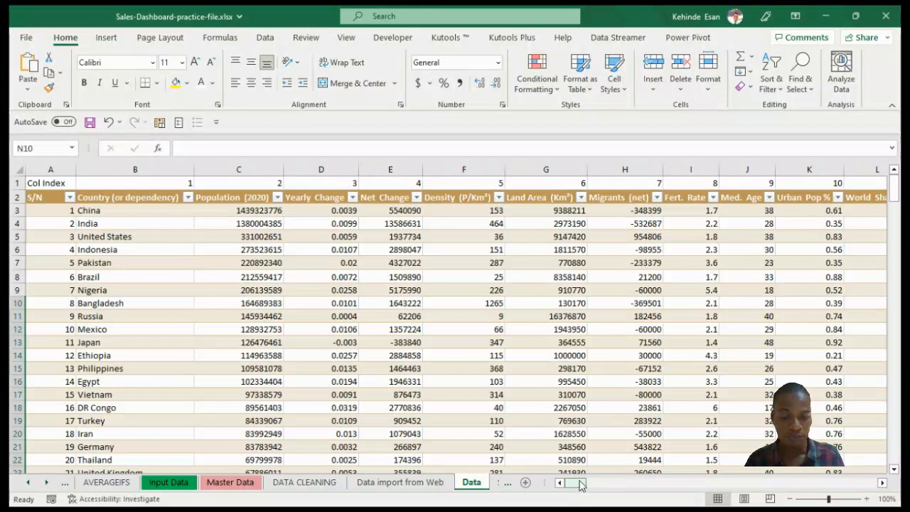
pyautogui.moveTo(581, 484)
pyautogui.mouseDown()
pyautogui.moveTo(876, 484)
pyautogui.moveTo(577, 486)
pyautogui.mouseUp()
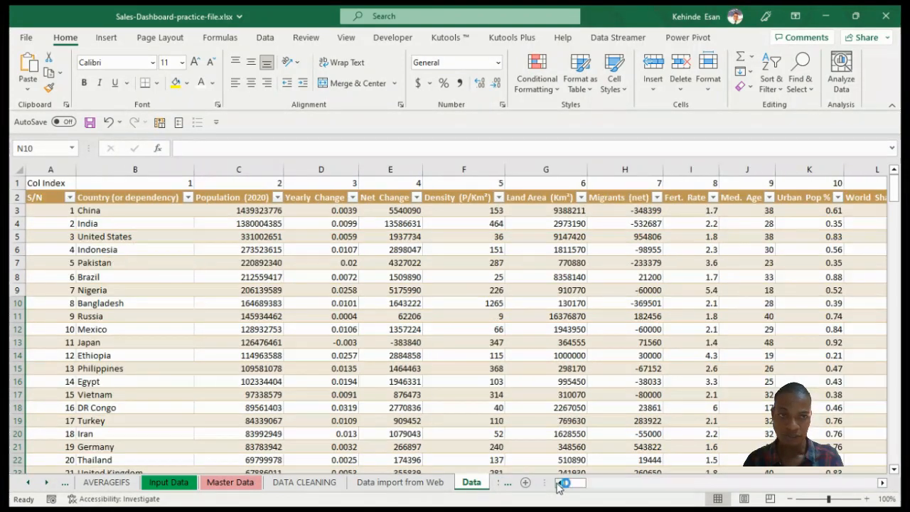
pyautogui.moveTo(896, 188)
pyautogui.mouseDown()
pyautogui.moveTo(901, 454)
pyautogui.moveTo(897, 183)
pyautogui.mouseUp()
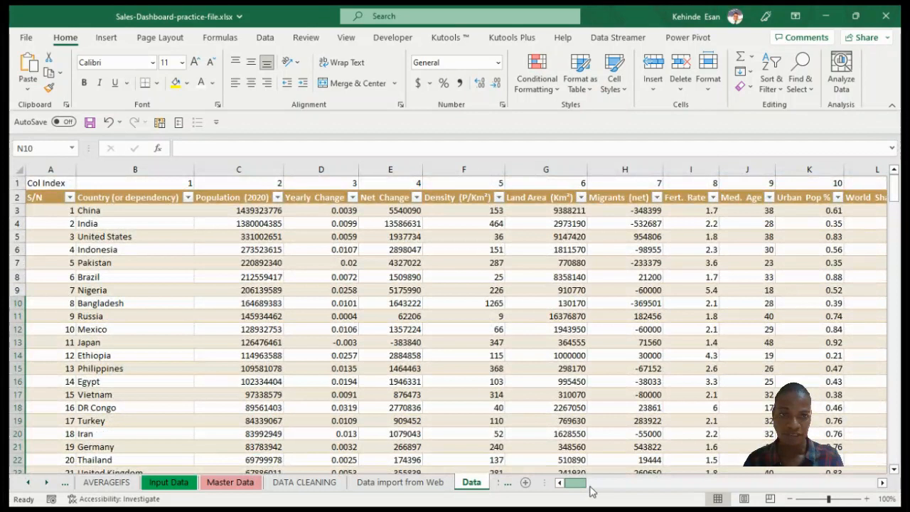
pyautogui.moveTo(576, 486); pyautogui.dragTo(505, 445)
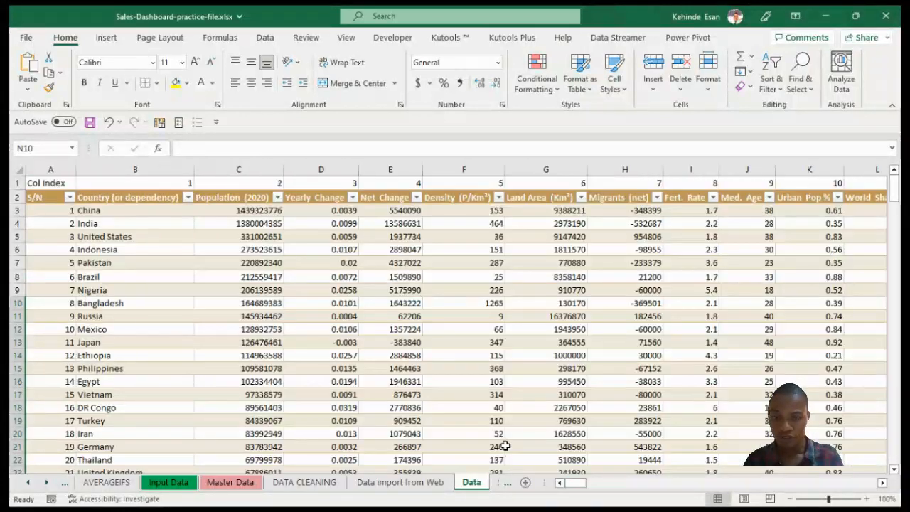
# - Compare the country names in A2:A9 of Sheet1 with the Country (or dependency) column of the Data sheet
pyautogui.click(497, 483)
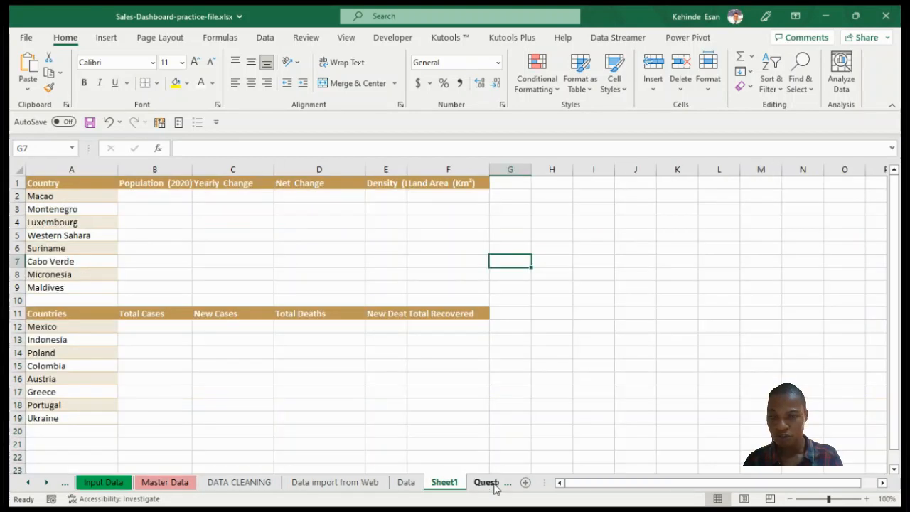
pyautogui.click(53, 195)
pyautogui.moveTo(54, 195); pyautogui.dragTo(61, 286)
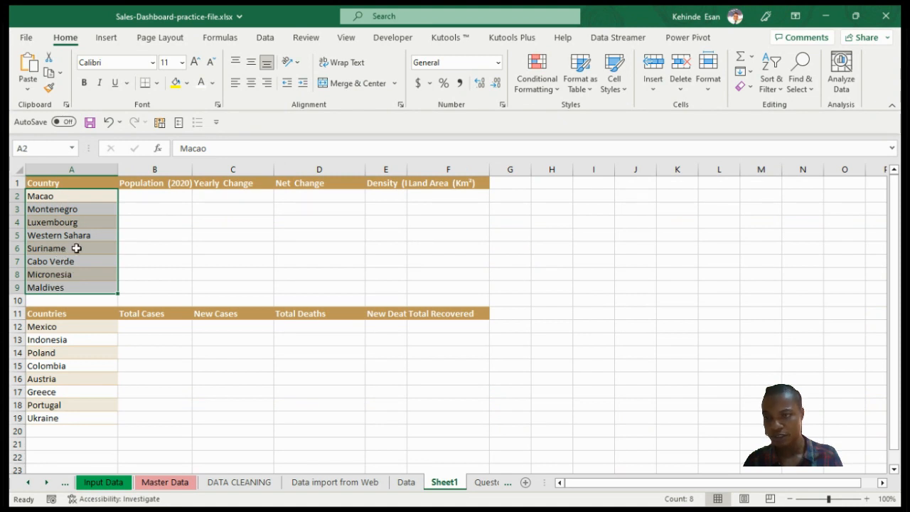
pyautogui.click(406, 482)
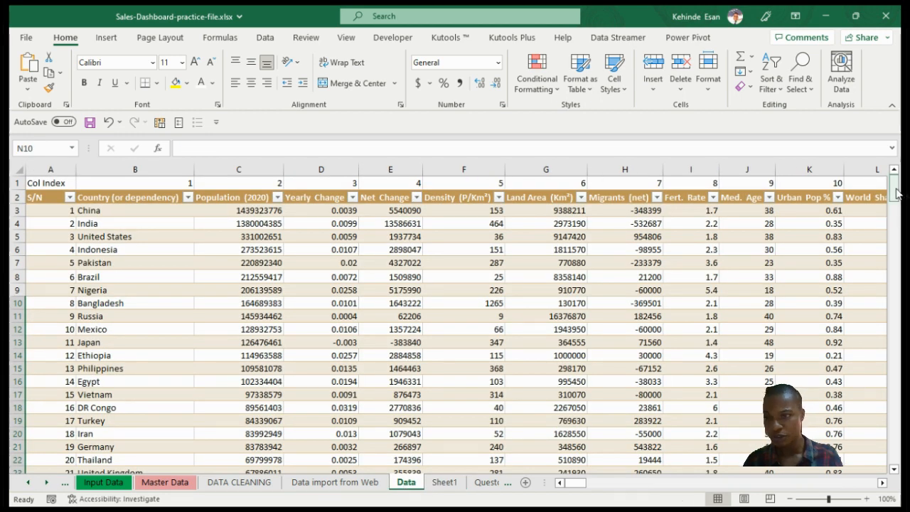
pyautogui.click(122, 166)
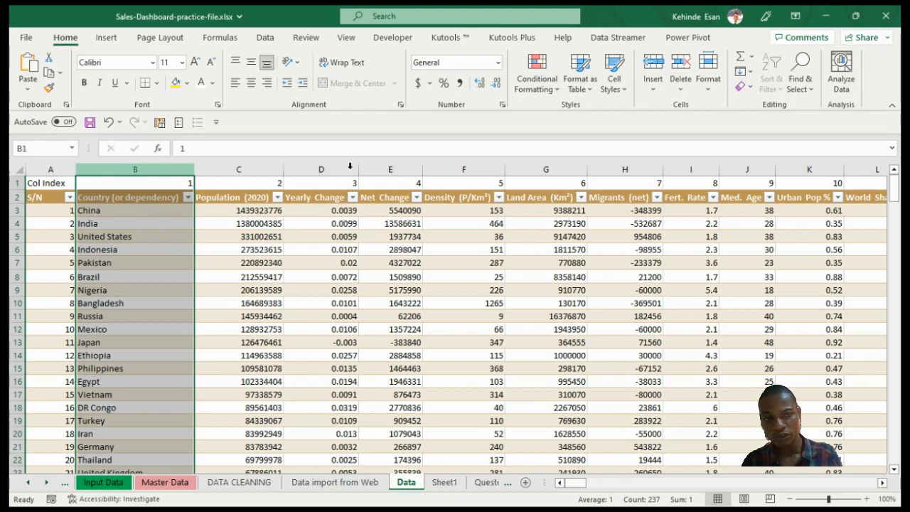
pyautogui.moveTo(896, 198); pyautogui.dragTo(887, 168)
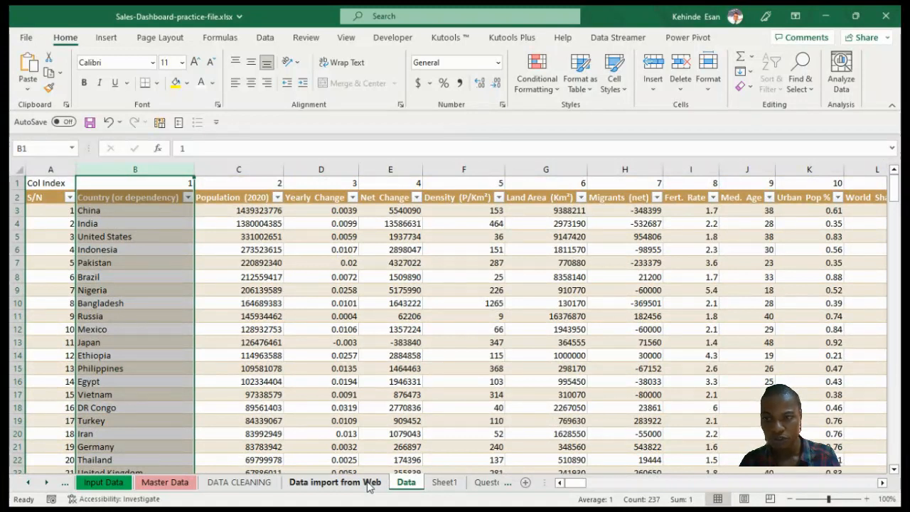
# - Start a VLOOKUP formula in cell B2 of Sheet1, using A2 as the lookup value
pyautogui.click(444, 483)
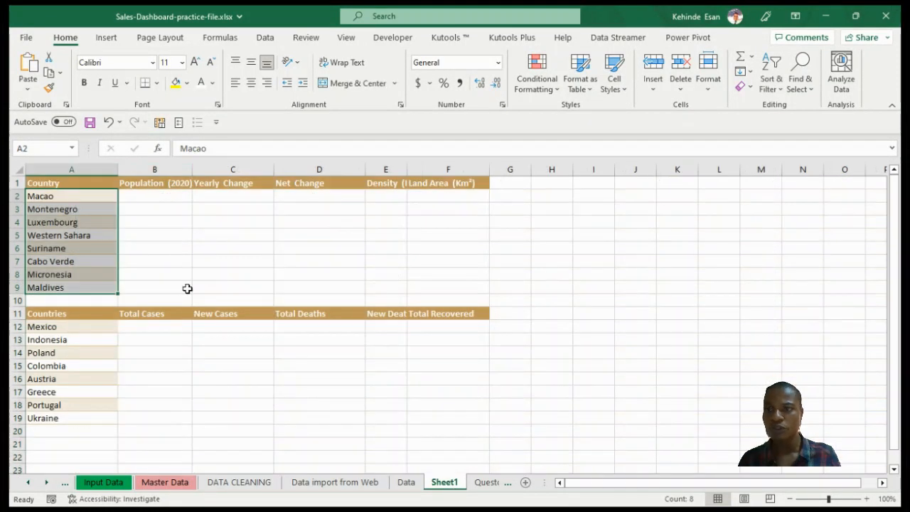
pyautogui.click(152, 199)
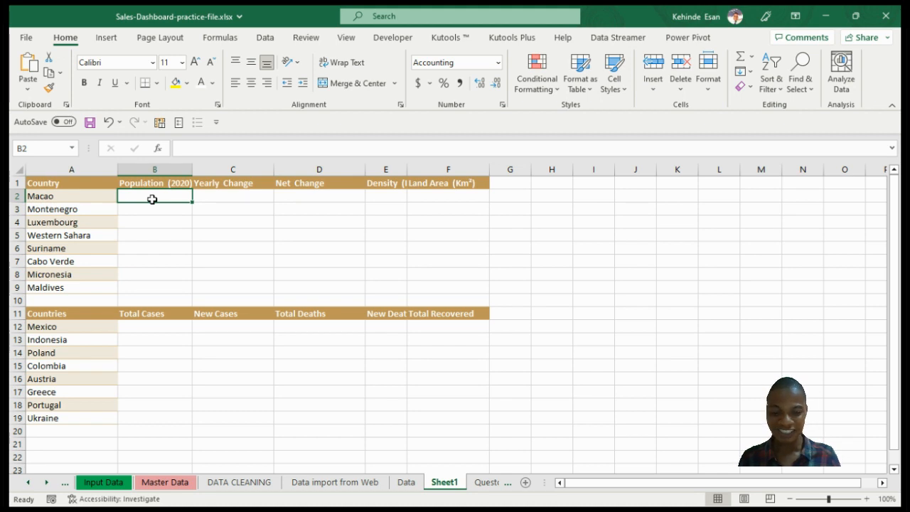
pyautogui.write('=')
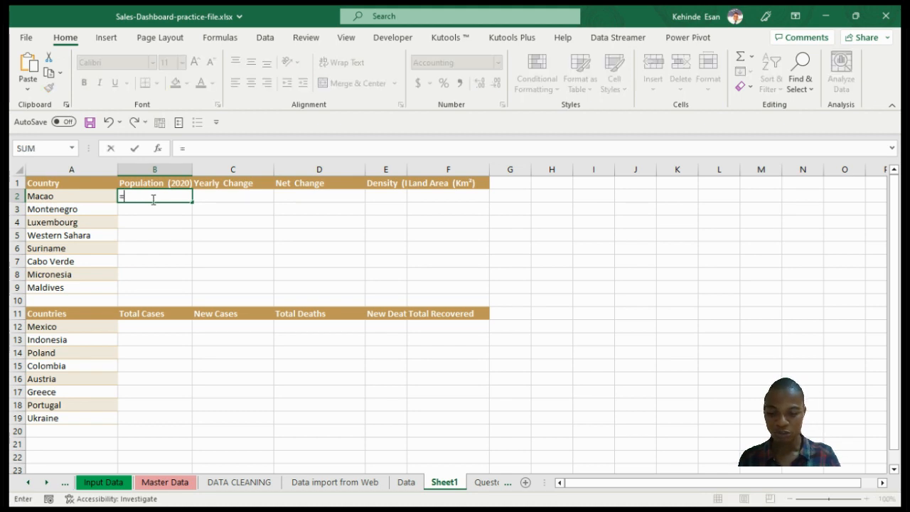
pyautogui.write('vlo')
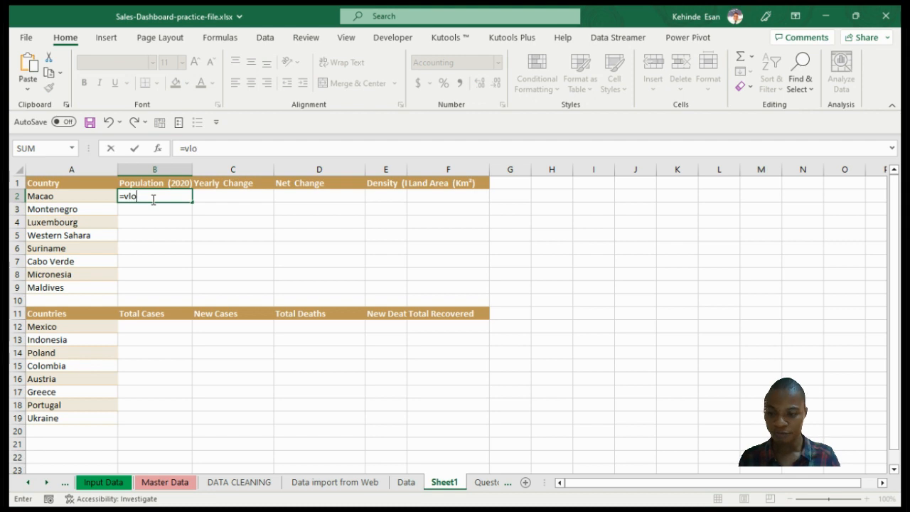
pyautogui.press('Tab')
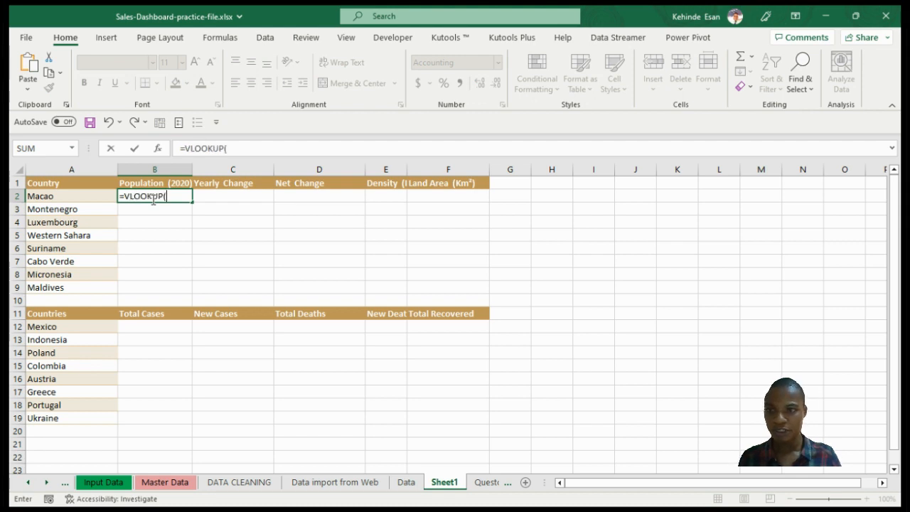
pyautogui.click(45, 198)
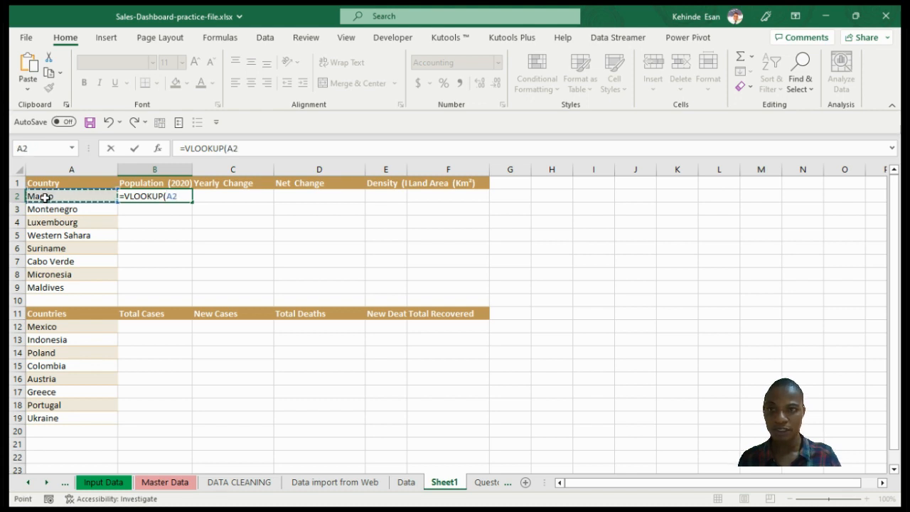
pyautogui.write(',')
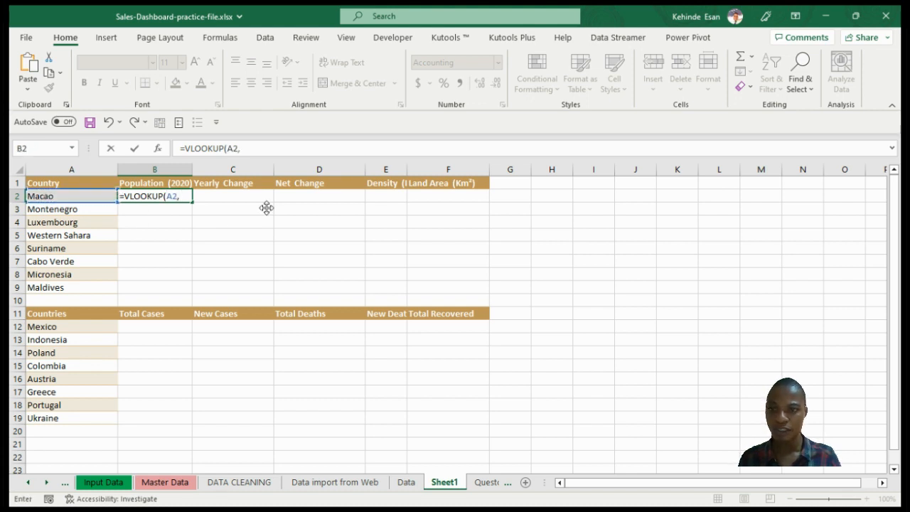
# - Set the formula's table array to the Data sheet's table data from the Country (or dependency) column through World Share
pyautogui.click(406, 481)
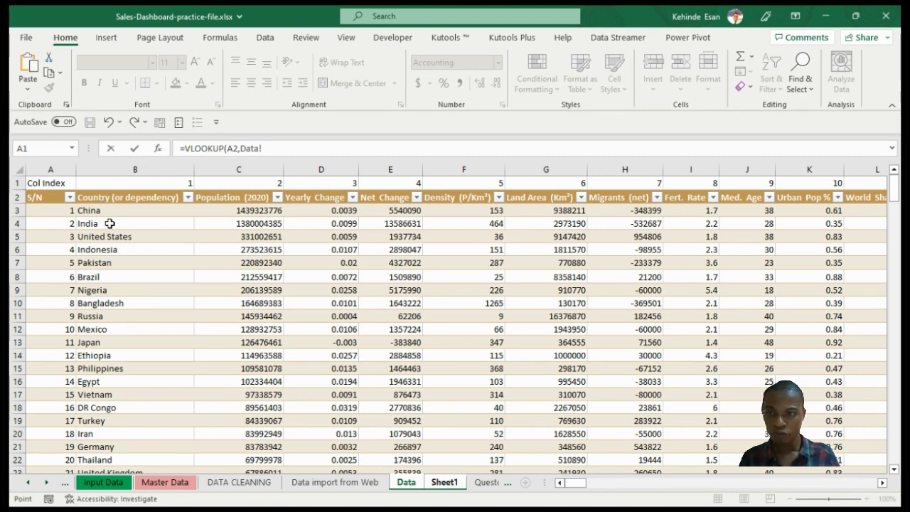
pyautogui.click(90, 212)
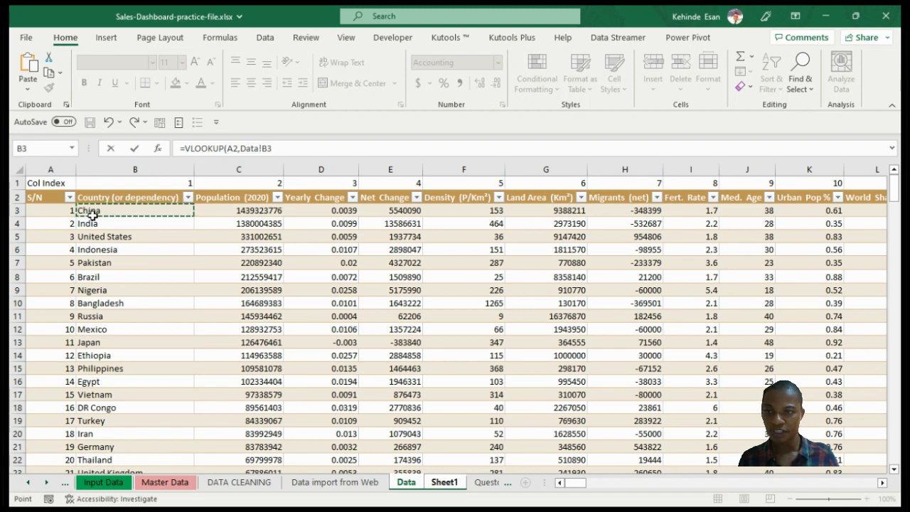
pyautogui.hotkey('ctrl', 'shift', 'Right')
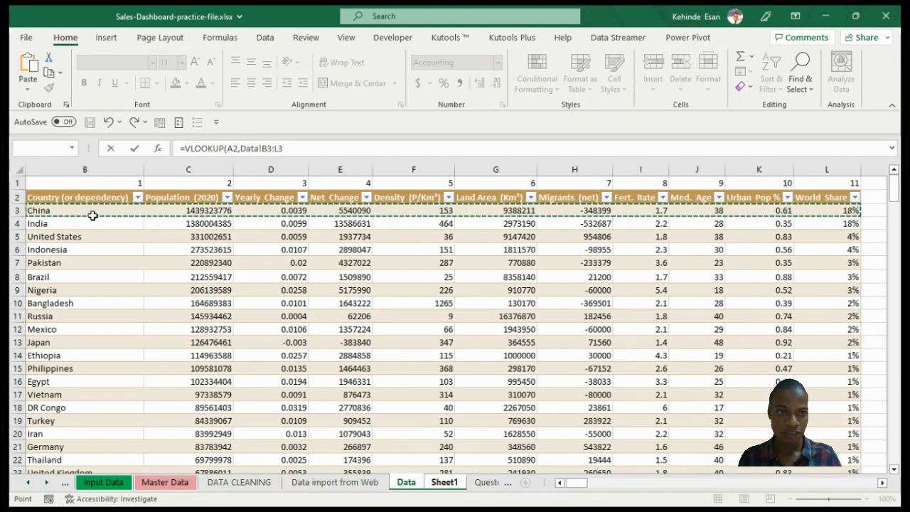
pyautogui.hotkey('ctrl', 'shift', 'Down')
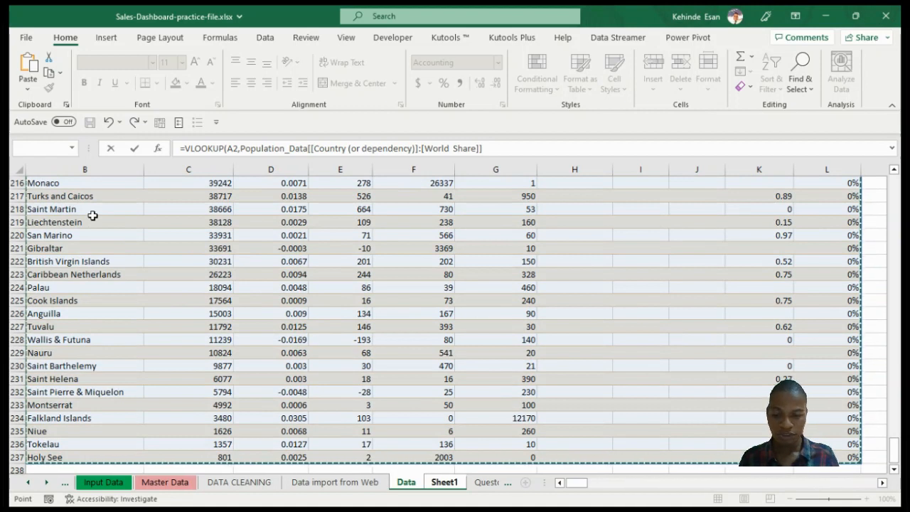
pyautogui.write(',')
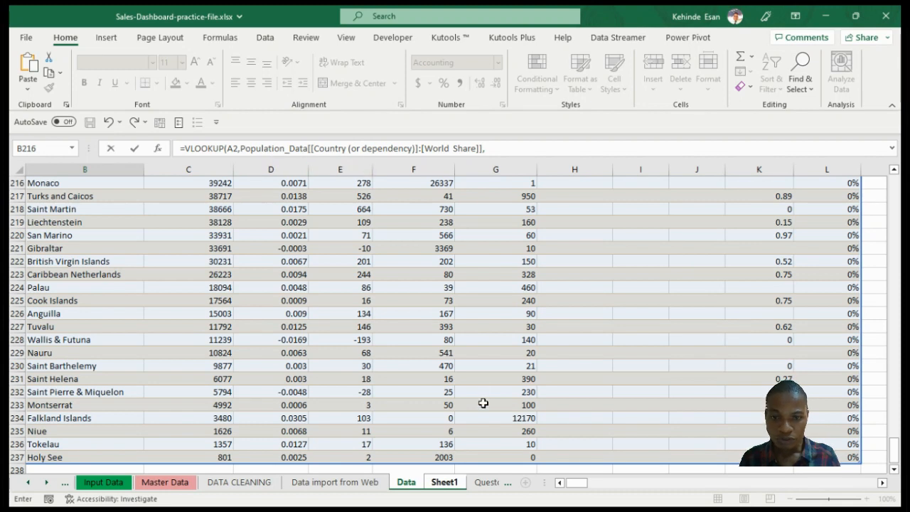
# - Check the column index numbers above the Data sheet's headings for Population (2020), and return to the formula on Sheet1
pyautogui.click(456, 488)
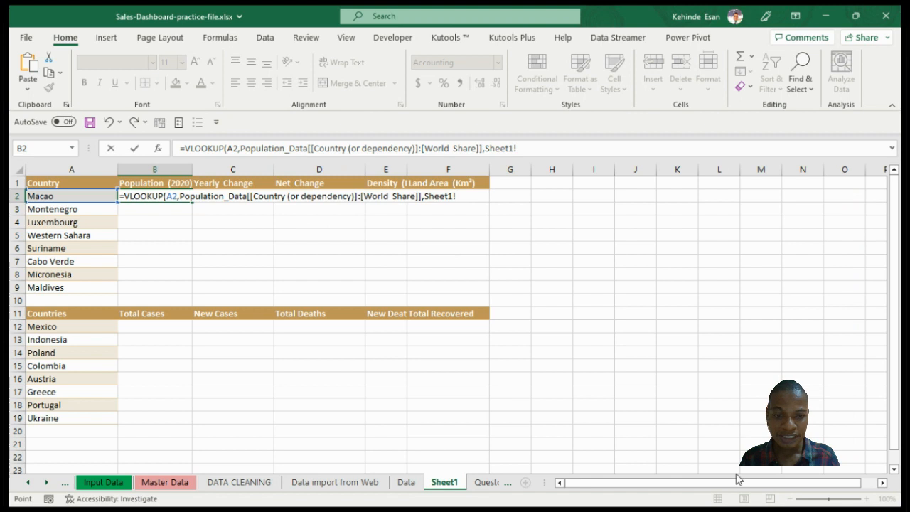
pyautogui.click(405, 483)
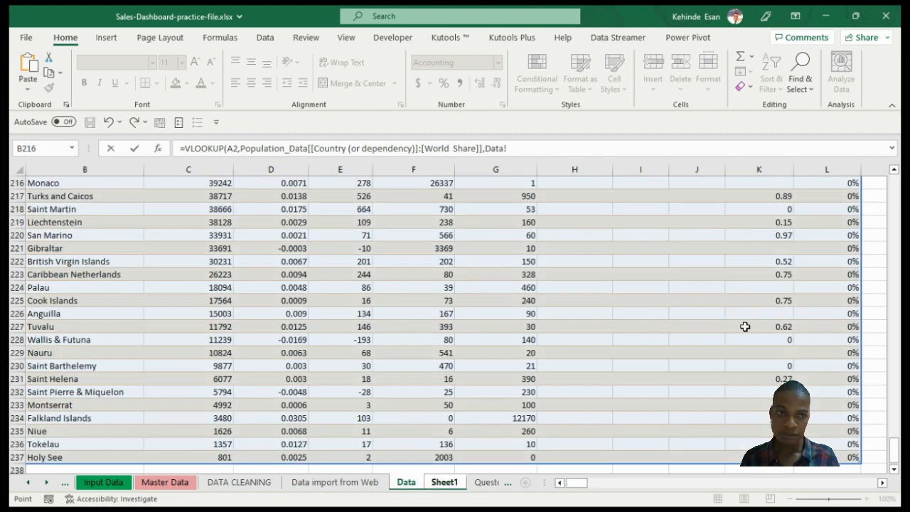
pyautogui.moveTo(894, 460); pyautogui.dragTo(894, 186)
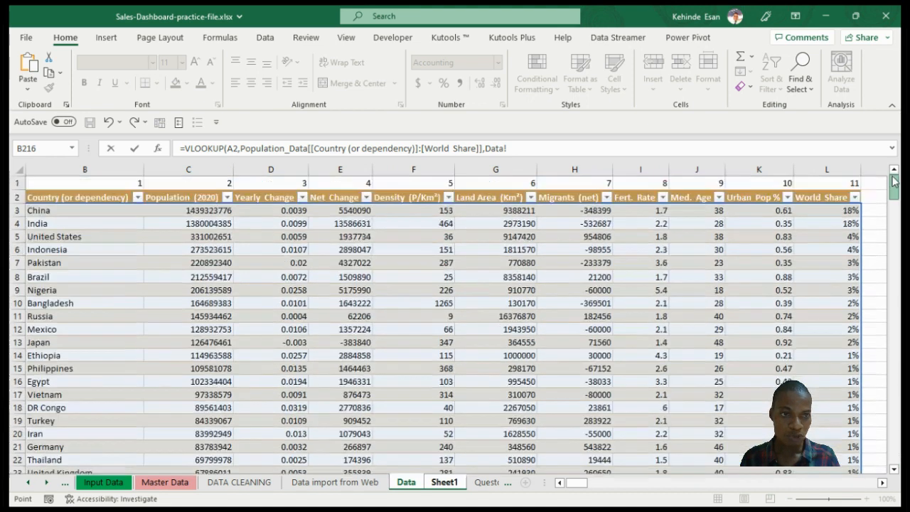
pyautogui.moveTo(581, 485); pyautogui.dragTo(563, 483)
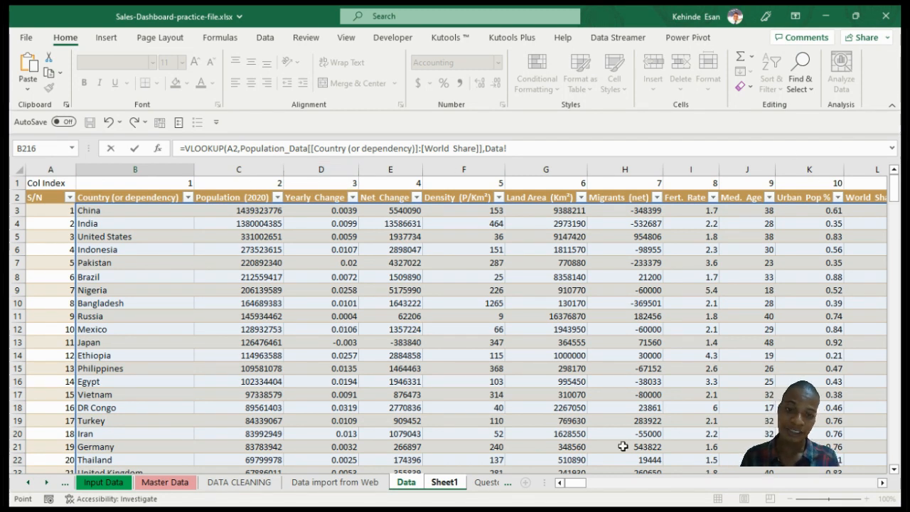
pyautogui.moveTo(579, 483)
pyautogui.mouseDown()
pyautogui.moveTo(597, 484)
pyautogui.moveTo(575, 485)
pyautogui.mouseUp()
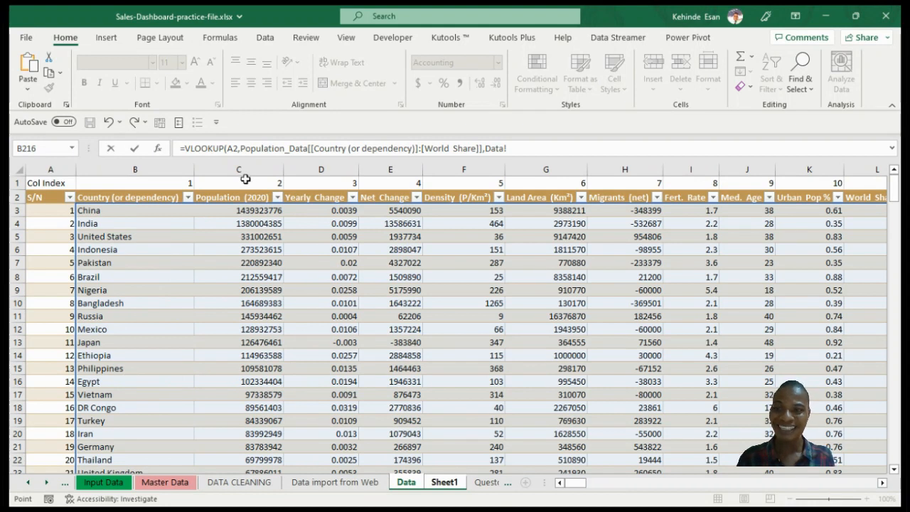
pyautogui.click(443, 483)
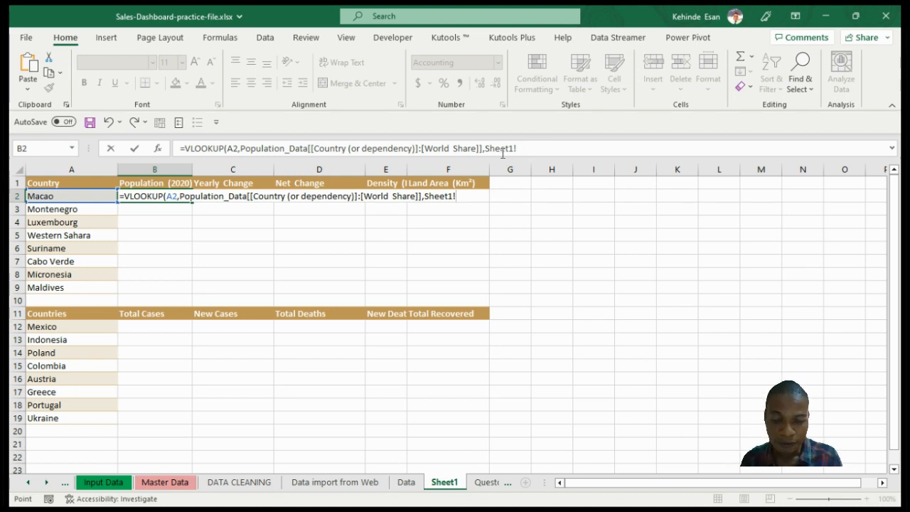
# - Remove the stray Sheet1! reference and complete the VLOOKUP in B2 with column index 2 and TRUE for an approximate match
pyautogui.press('BackSpace')
pyautogui.press('BackSpace')
pyautogui.press('BackSpace')
pyautogui.press('BackSpace')
pyautogui.press('BackSpace')
pyautogui.press('BackSpace')
pyautogui.press('BackSpace')
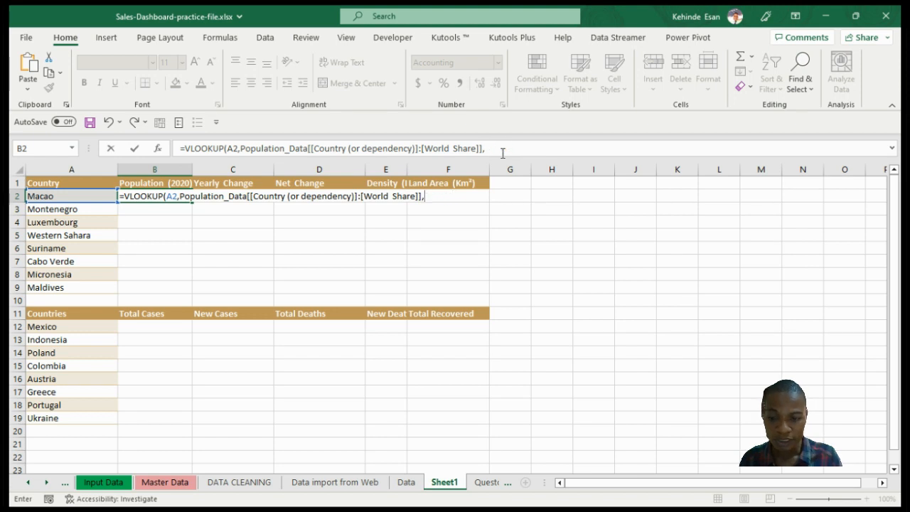
pyautogui.write('2,')
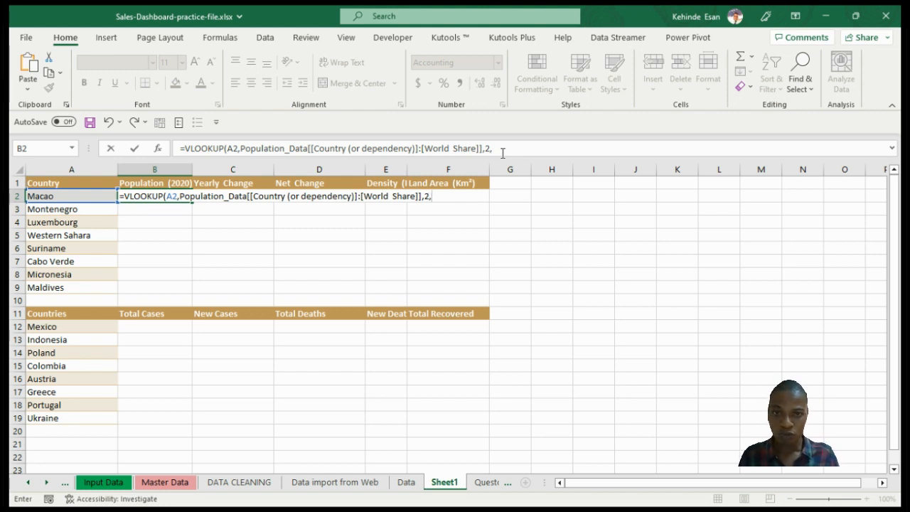
pyautogui.write('TRUE')
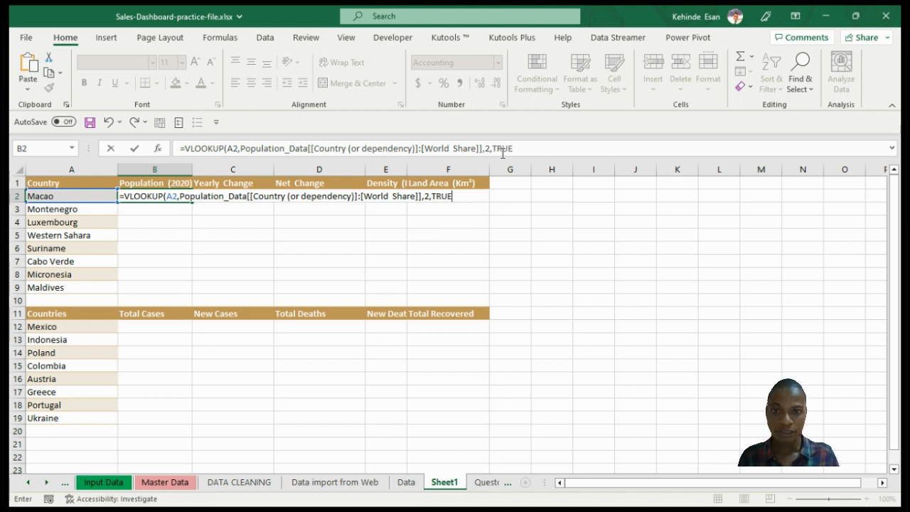
pyautogui.write(')')
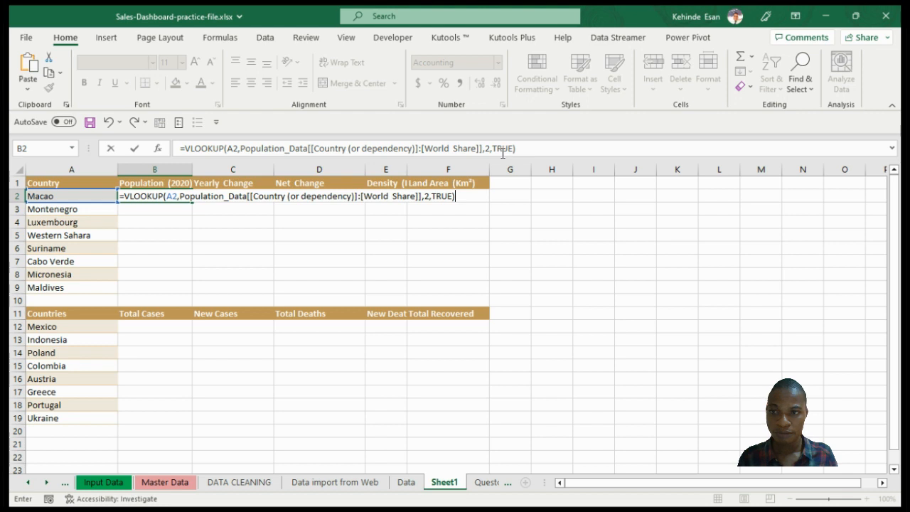
pyautogui.press('Return')
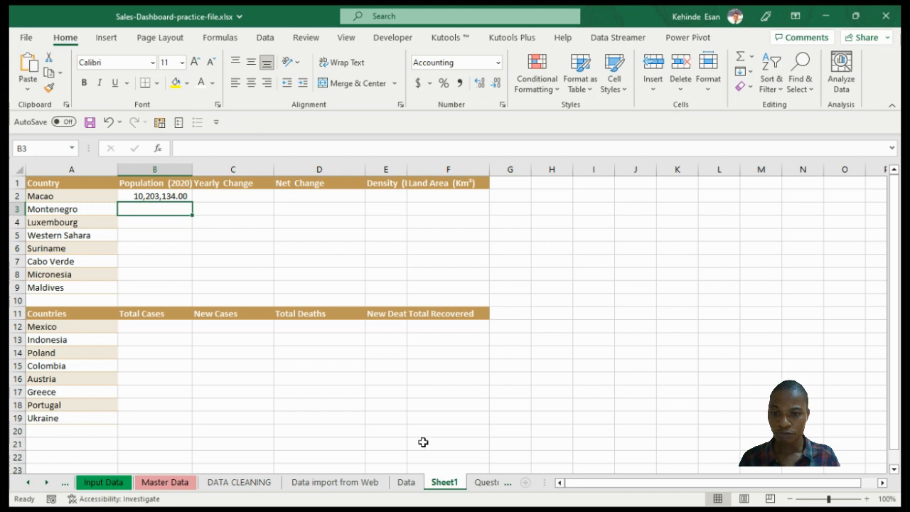
# - Find Macao in the Country (or dependency) column of the Data sheet to check its population, and return to Sheet1
pyautogui.click(406, 482)
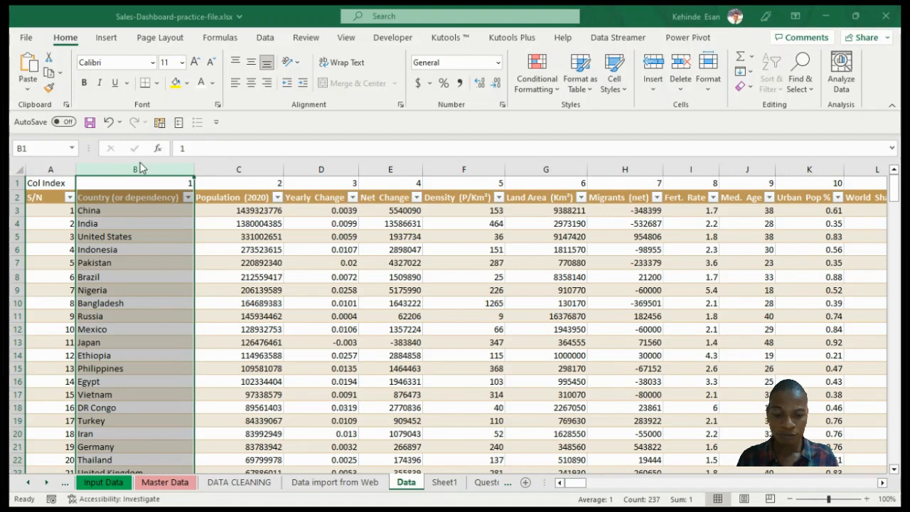
pyautogui.press('Return')
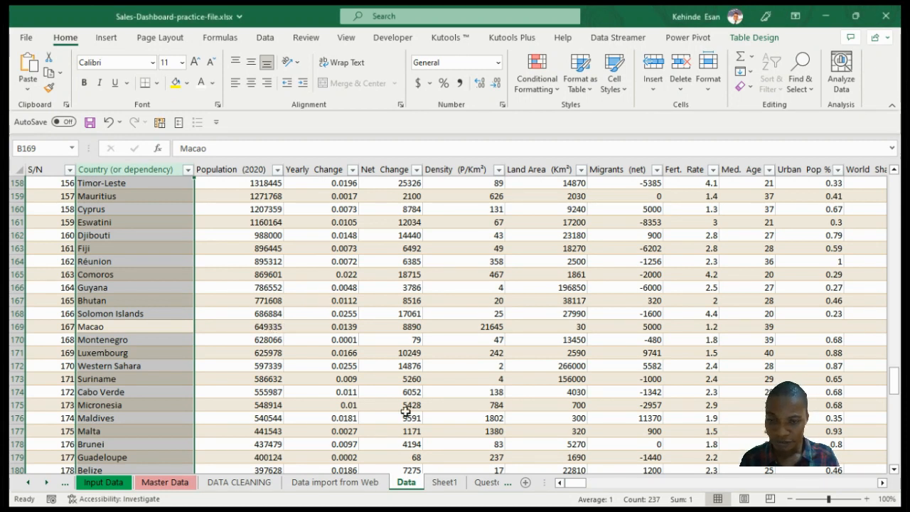
pyautogui.click(445, 481)
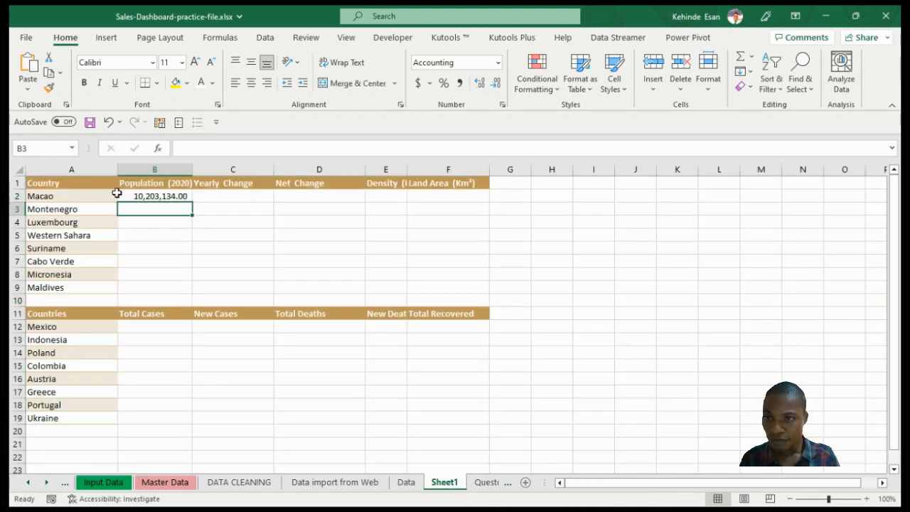
pyautogui.click(156, 196)
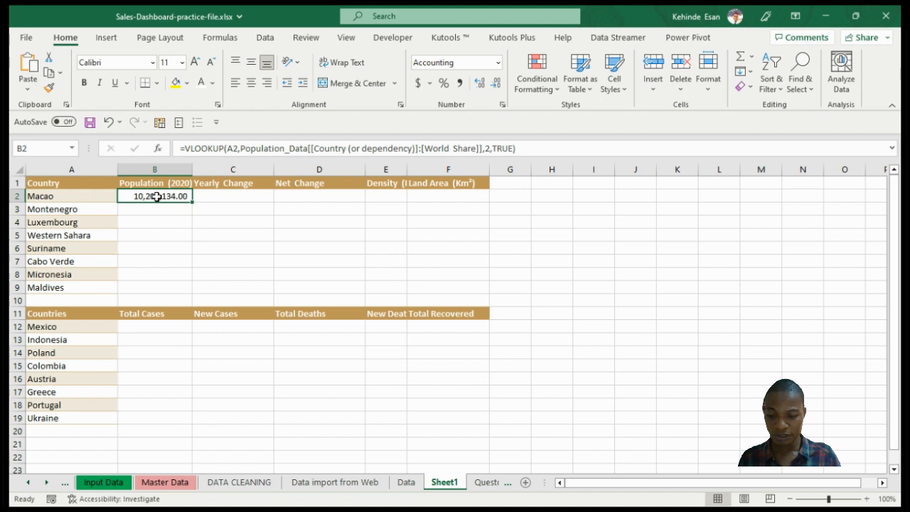
pyautogui.write('=l')
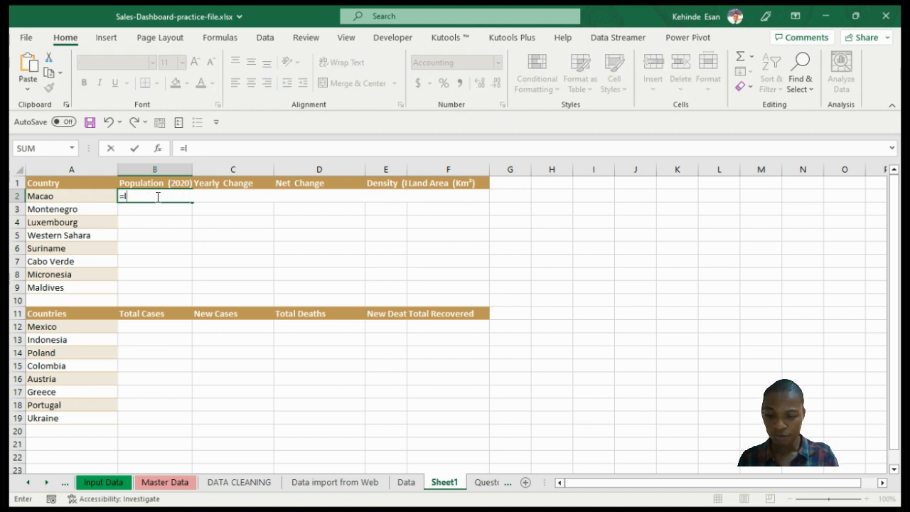
pyautogui.write('o')
pyautogui.press('Tab')
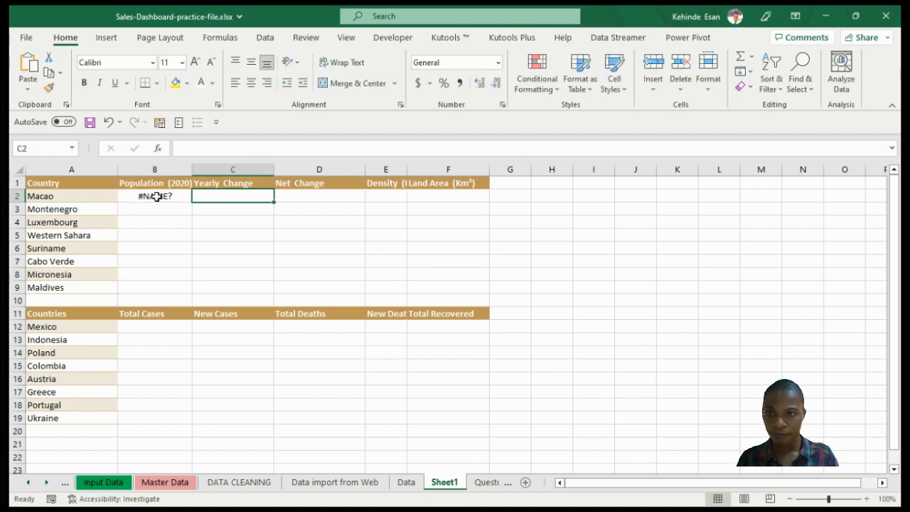
# - Start the VLOOKUP formula in B2 afresh, using the country in A2 as the lookup value
pyautogui.click(157, 196)
pyautogui.write('=')
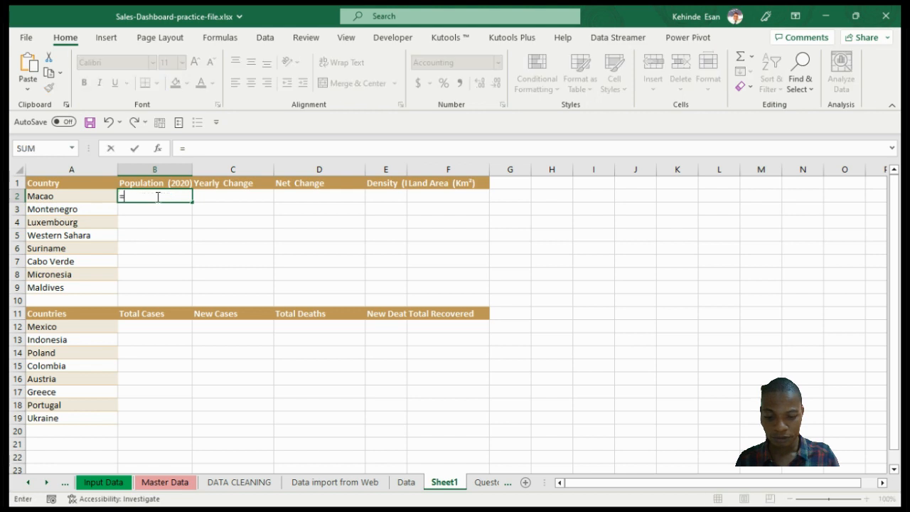
pyautogui.write('vlo')
pyautogui.press('Tab')
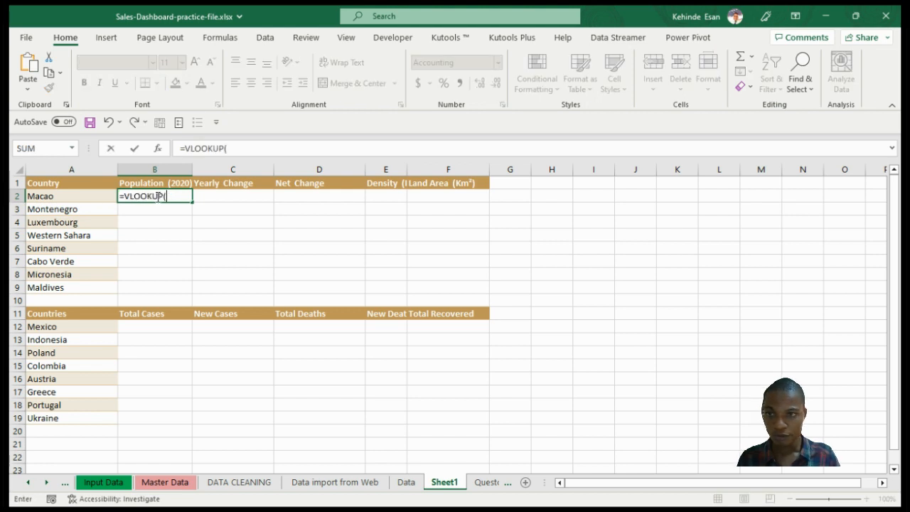
pyautogui.click(78, 197)
pyautogui.write(',')
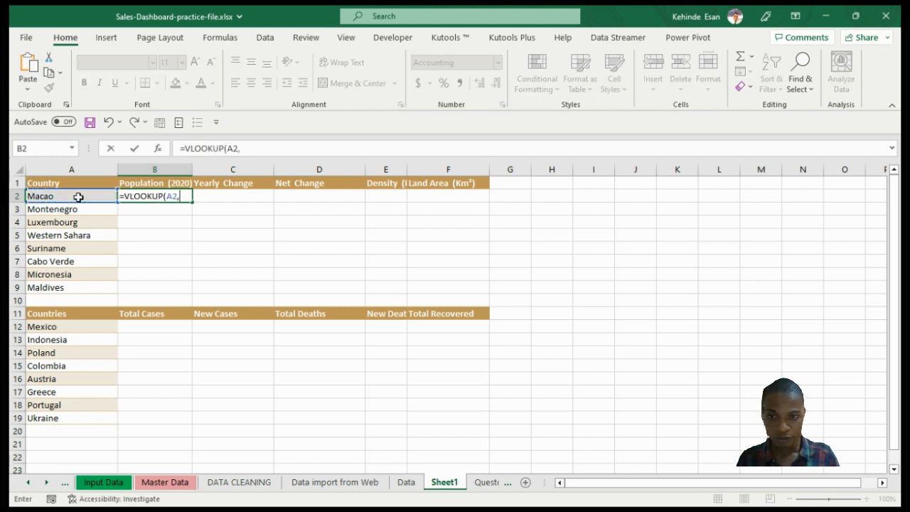
# - Use the Data sheet's Population_Data columns from Country (or dependency) through World Share as the formula's table array
pyautogui.click(404, 483)
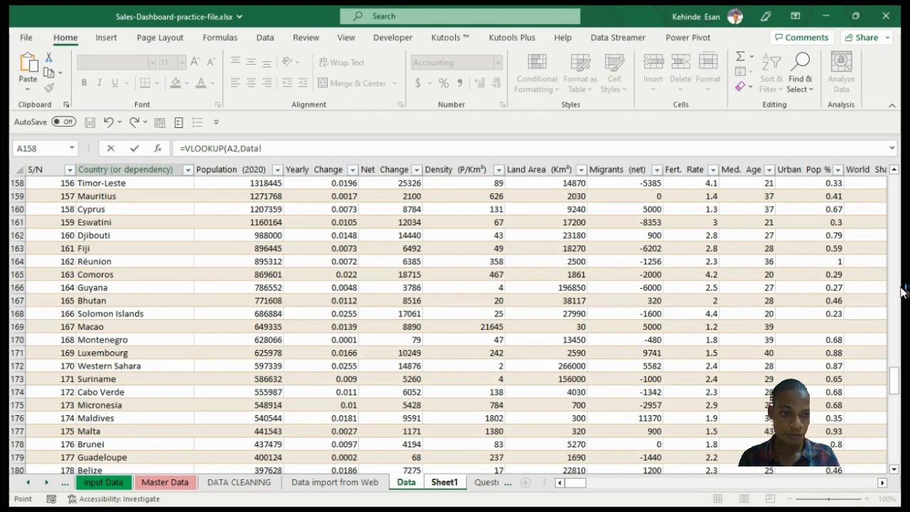
pyautogui.moveTo(898, 384); pyautogui.dragTo(893, 186)
pyautogui.click(103, 211)
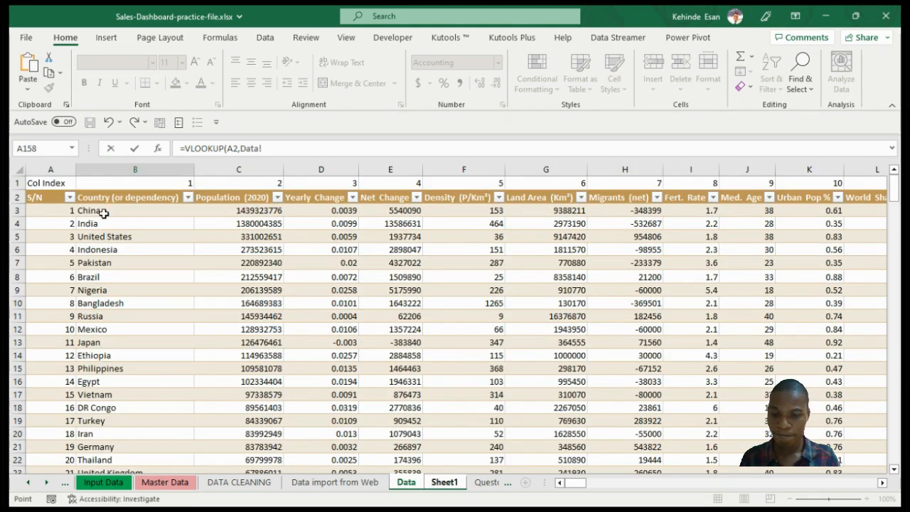
pyautogui.hotkey('ctrl', 'shift', 'Right')
pyautogui.hotkey('ctrl', 'shift', 'Down')
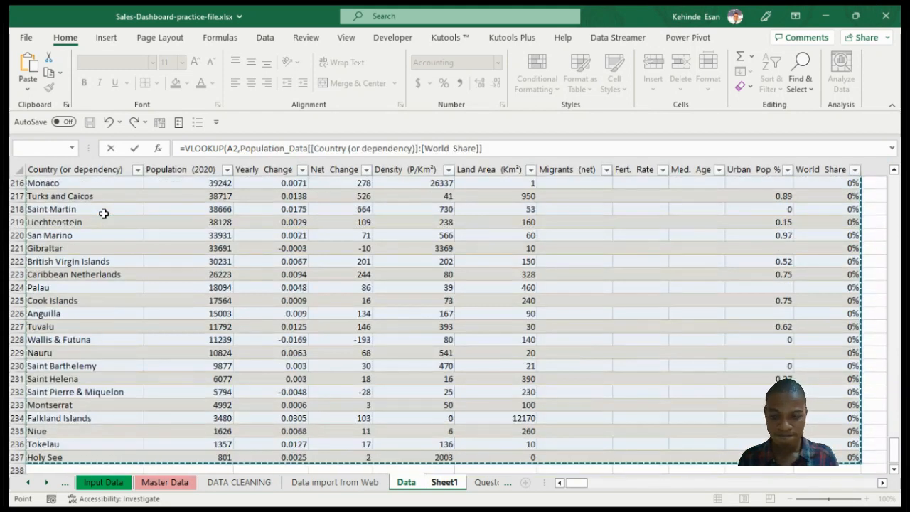
pyautogui.write(',')
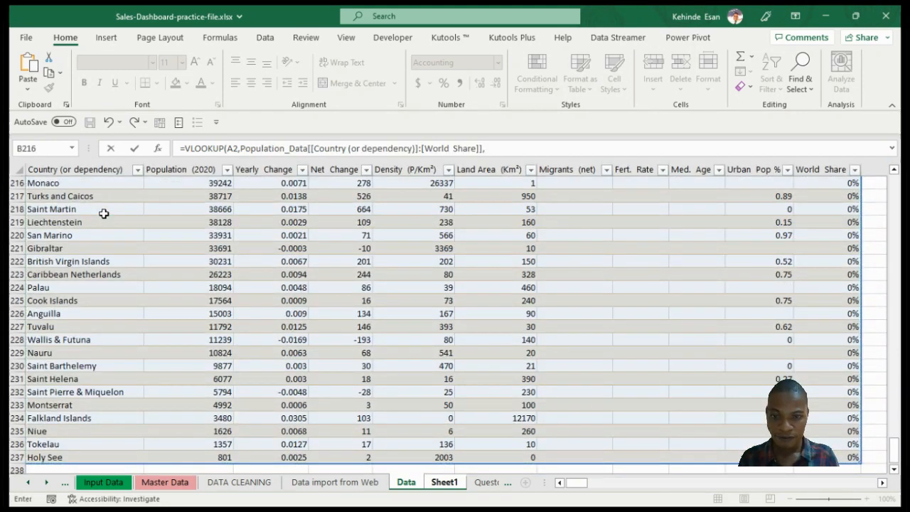
# - Return to Sheet1 and finish the B2 formula with column index 2 and TRUE, without the stray Sheet1! reference
pyautogui.click(444, 483)
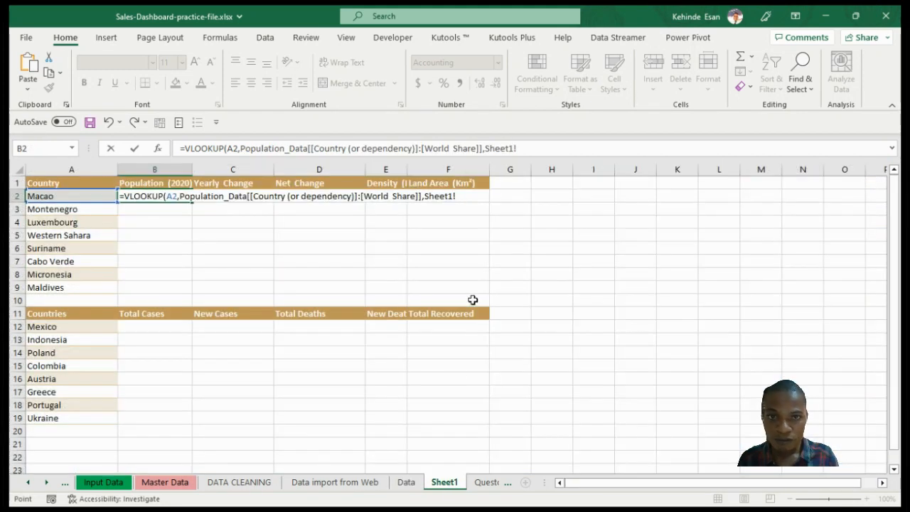
pyautogui.press('BackSpace')
pyautogui.press('BackSpace')
pyautogui.press('BackSpace')
pyautogui.press('BackSpace')
pyautogui.press('BackSpace')
pyautogui.press('BackSpace')
pyautogui.press('BackSpace')
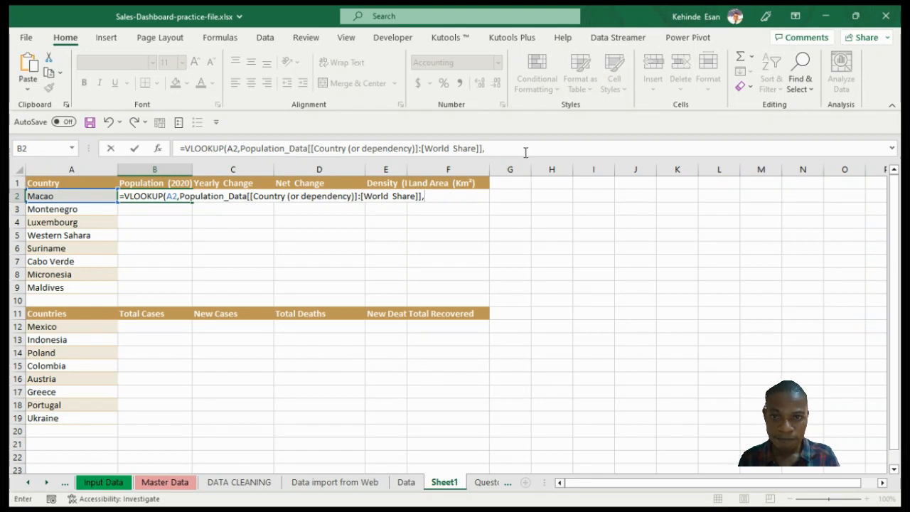
pyautogui.write('2,')
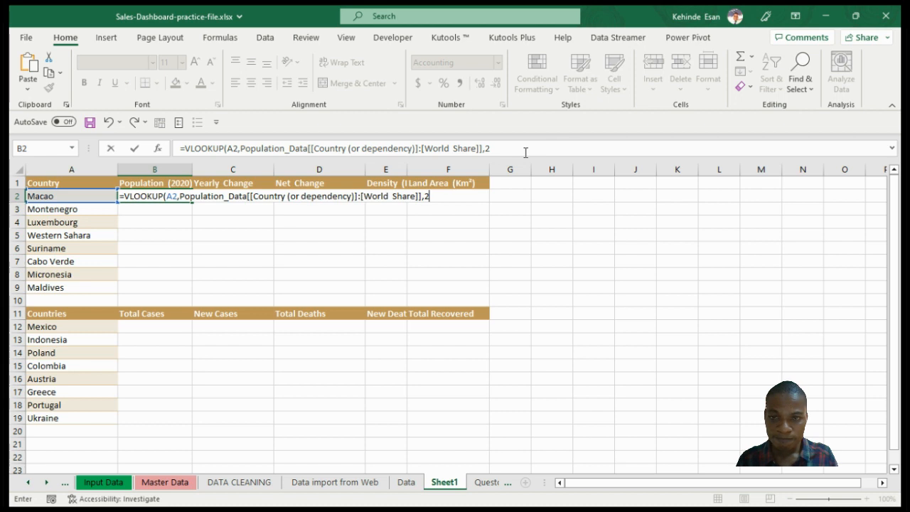
pyautogui.write('TRUE)')
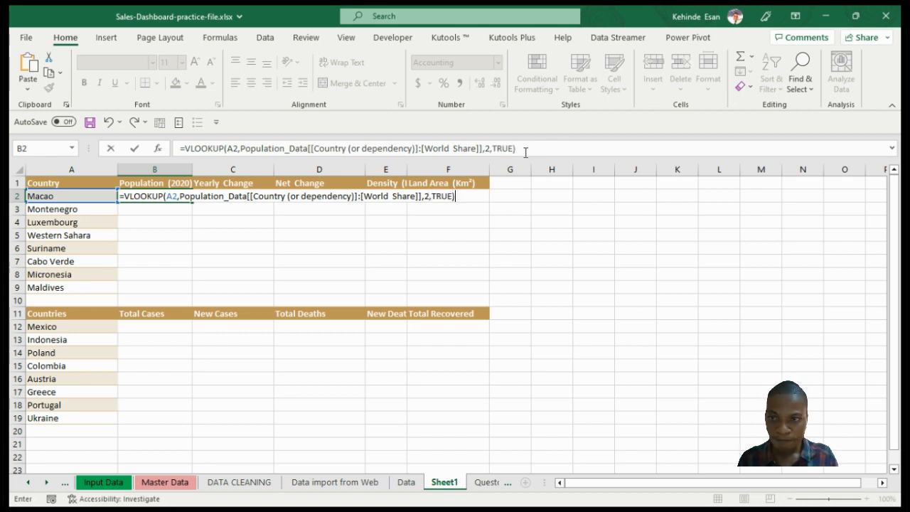
pyautogui.press('Return')
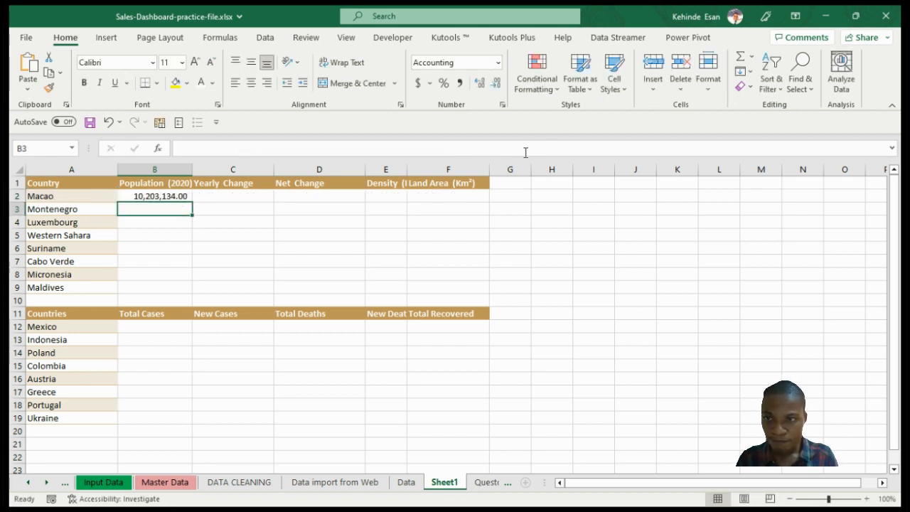
# - Try column index number 1 in the VLOOKUP formula in B2
pyautogui.click(152, 195)
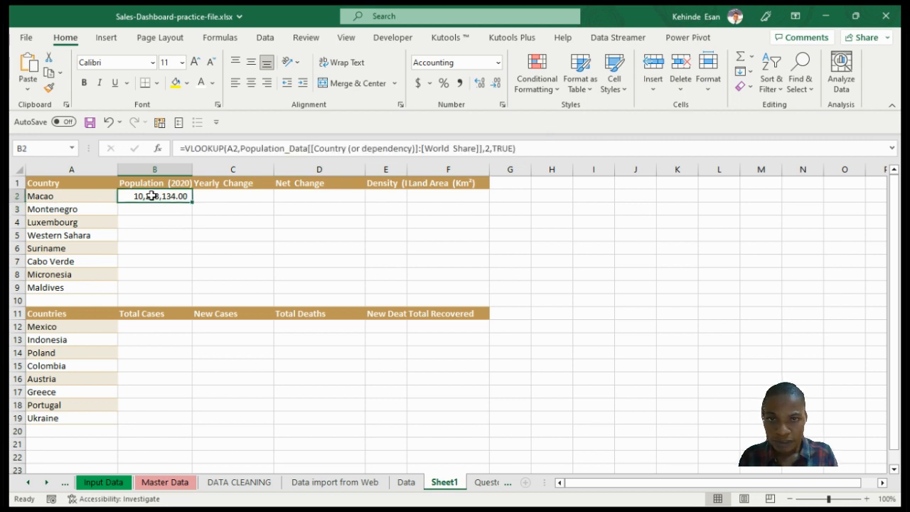
pyautogui.click(488, 149)
pyautogui.press('BackSpace')
pyautogui.write('1')
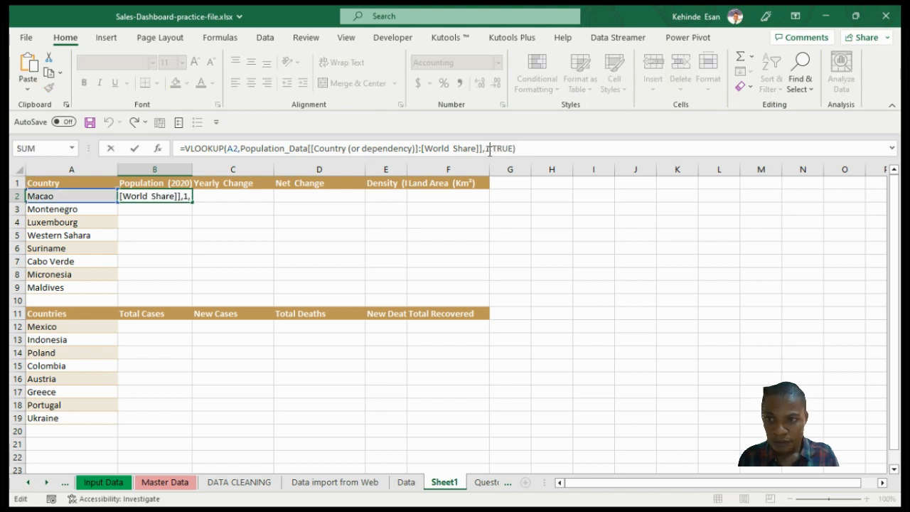
pyautogui.press('Return')
pyautogui.click(139, 196)
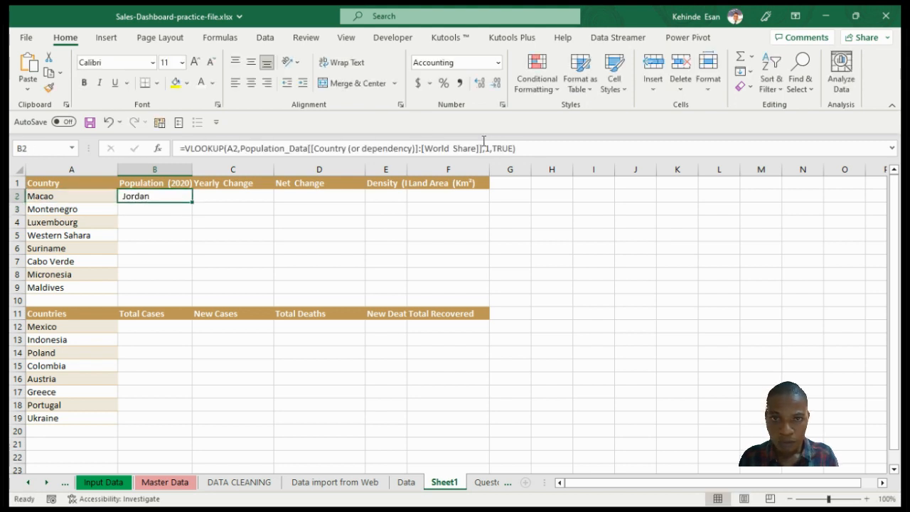
# - Restore the column index number to 2 in the B2 VLOOKUP formula
pyautogui.click(491, 151)
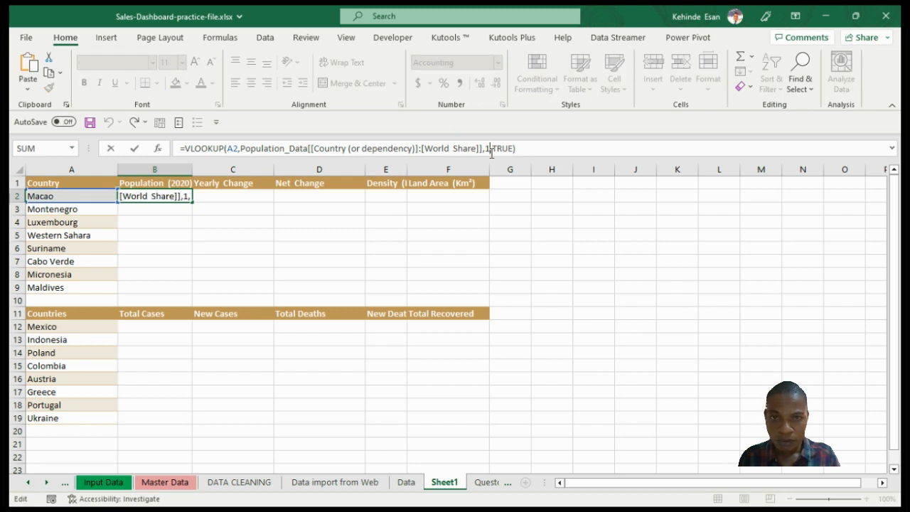
pyautogui.press('BackSpace')
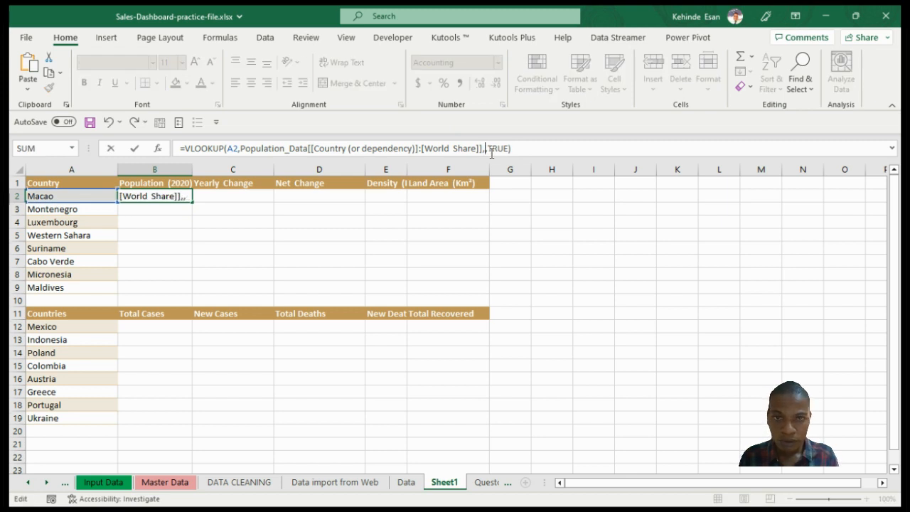
pyautogui.write('3')
pyautogui.press('BackSpace')
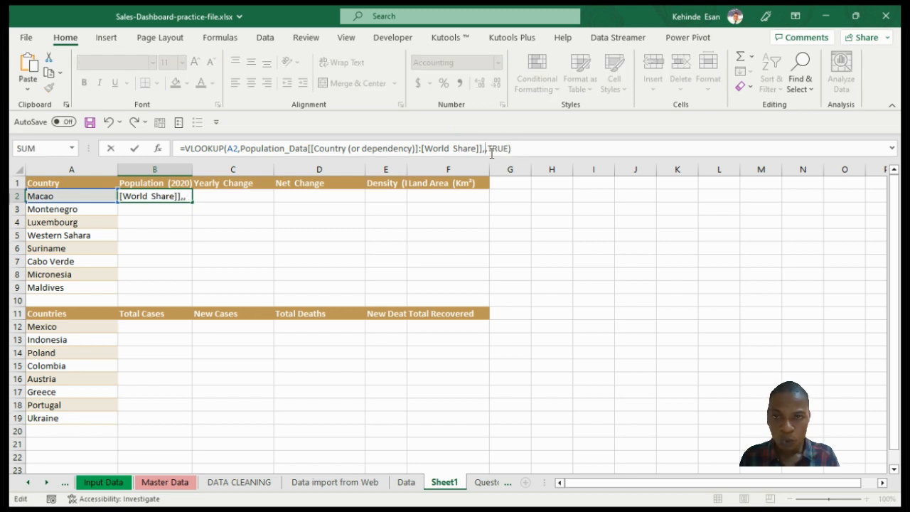
pyautogui.write('2')
# - Set the range lookup argument of the B2 VLOOKUP formula to FALSE for an exact match
pyautogui.click(523, 150)
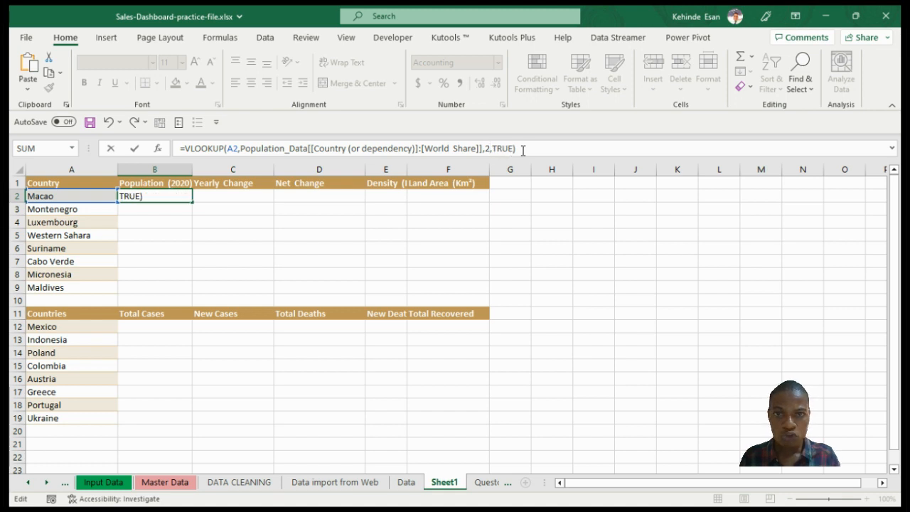
pyautogui.press('BackSpace')
pyautogui.press('BackSpace')
pyautogui.press('BackSpace')
pyautogui.press('BackSpace')
pyautogui.press('BackSpace')
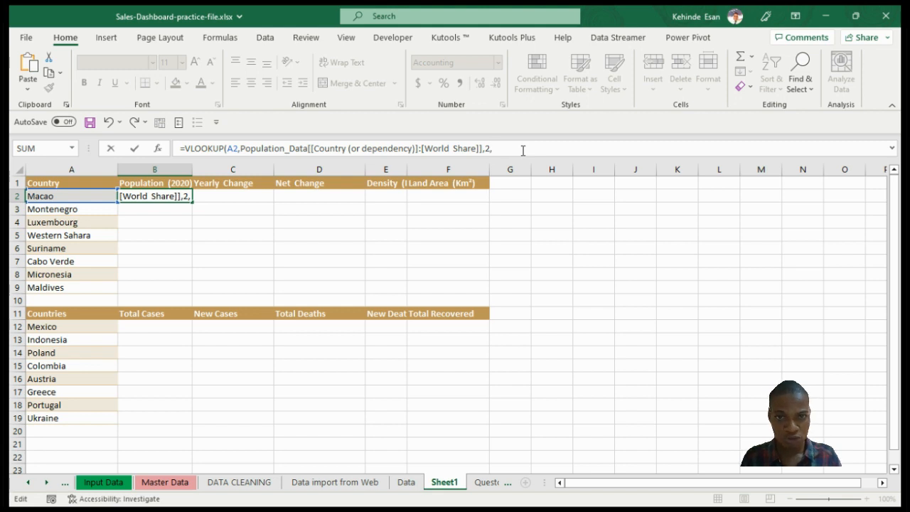
pyautogui.write('FALSE')
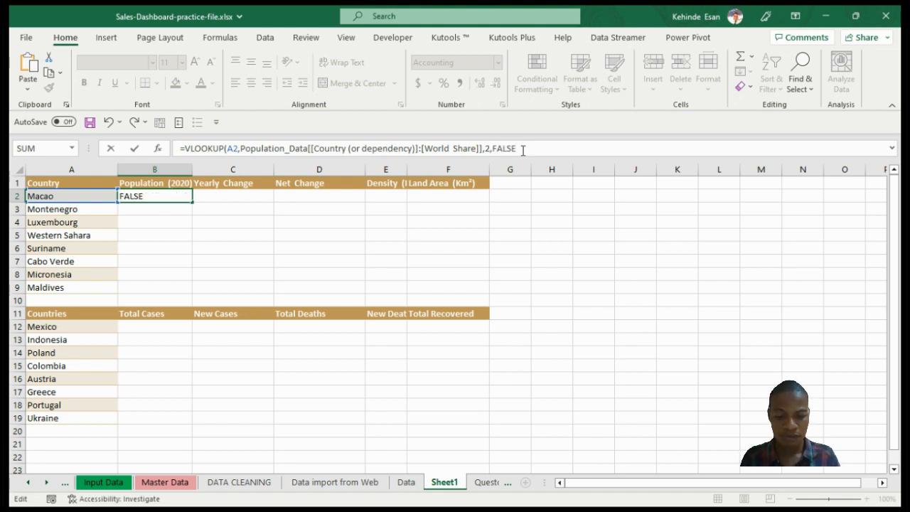
pyautogui.press('Return')
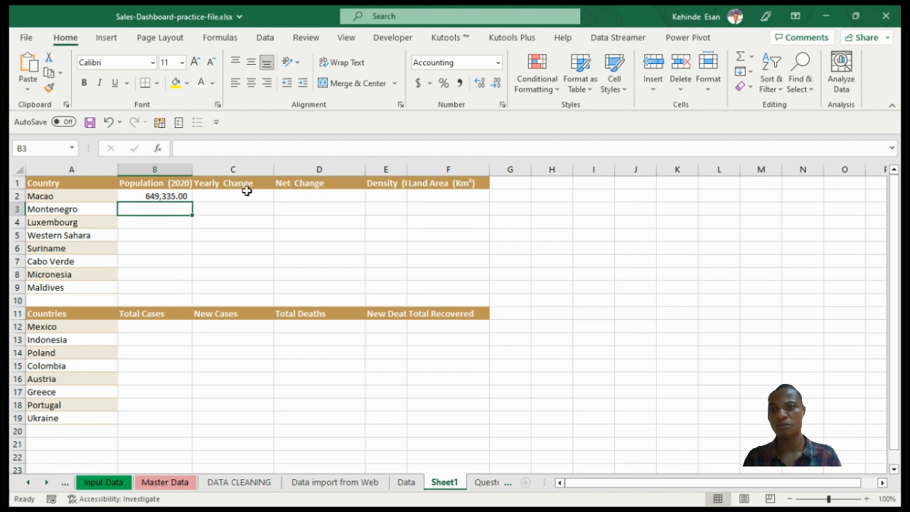
# - Fill the VLOOKUP formula from B2 down through B9 for all countries in the first table
pyautogui.click(169, 194)
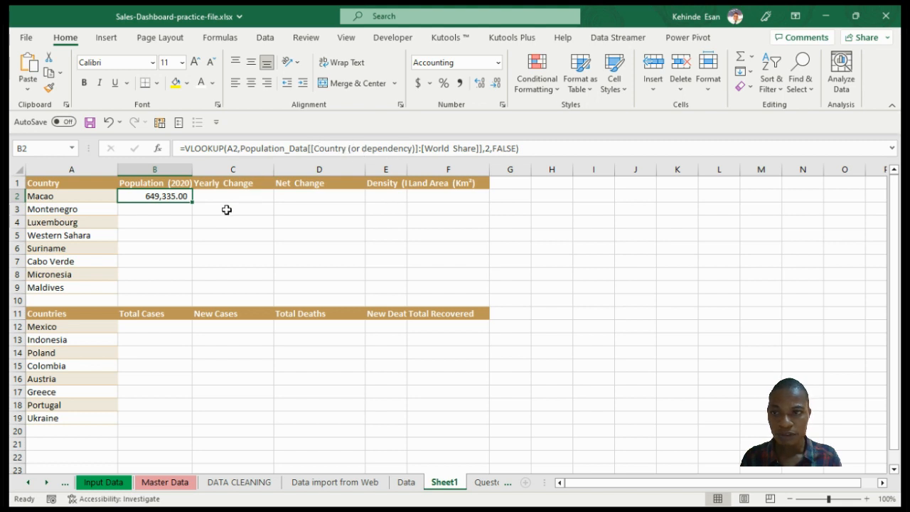
pyautogui.moveTo(193, 202); pyautogui.dragTo(184, 295)
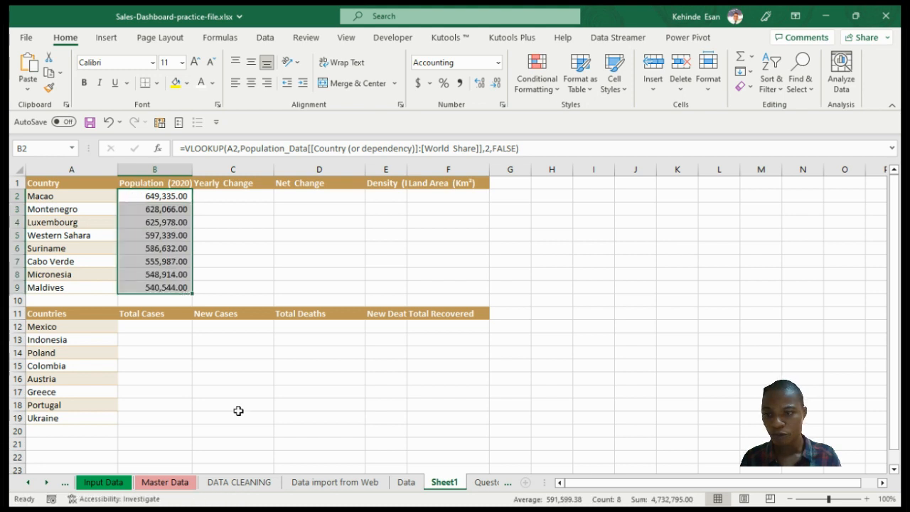
# - Look up Montenegro's row on the Data sheet to check the population figure retrieved on Sheet1
pyautogui.click(52, 211)
pyautogui.hotkey('ctrl', 'c')
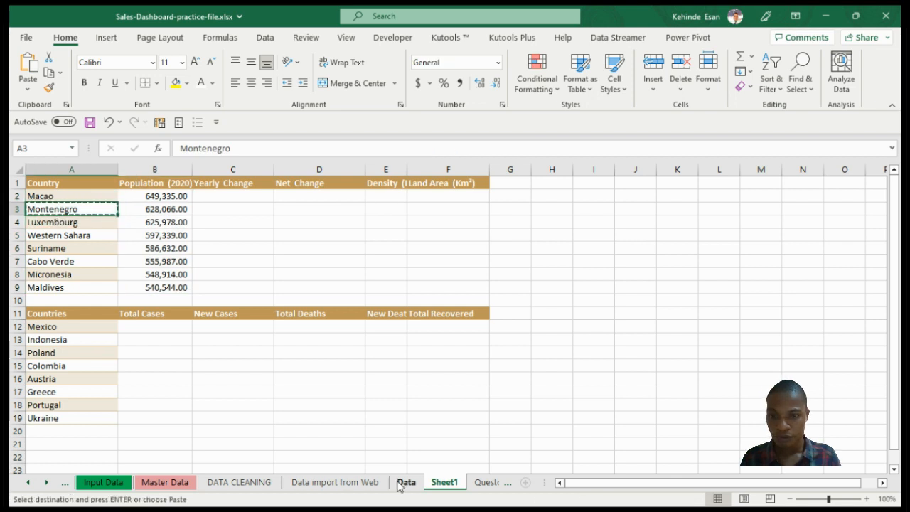
pyautogui.click(400, 482)
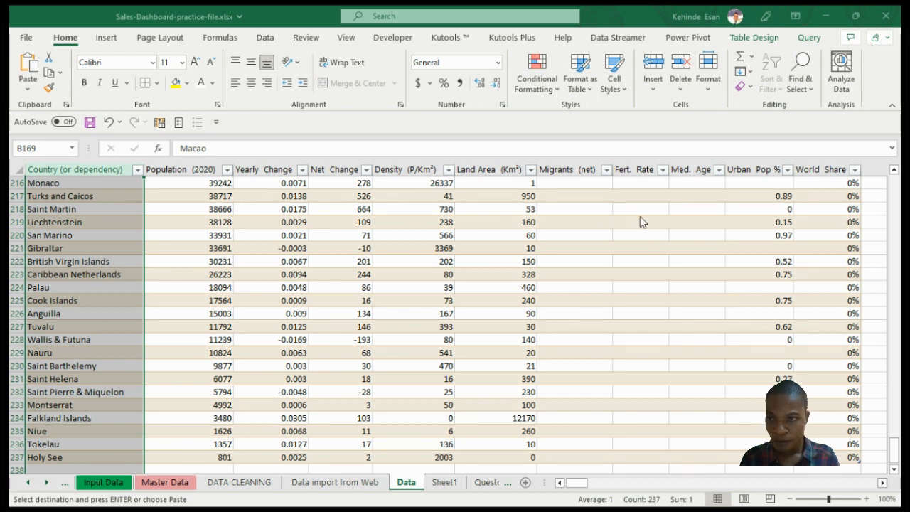
pyautogui.press('Down')
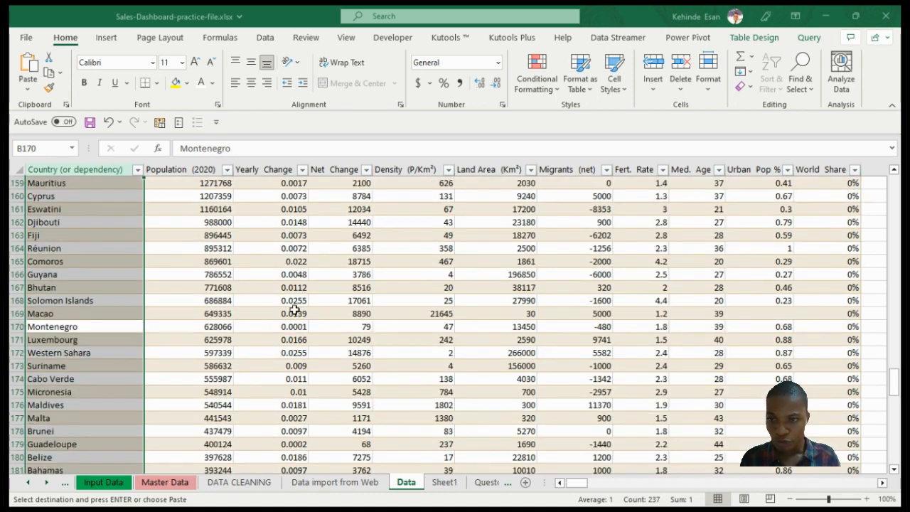
pyautogui.click(457, 482)
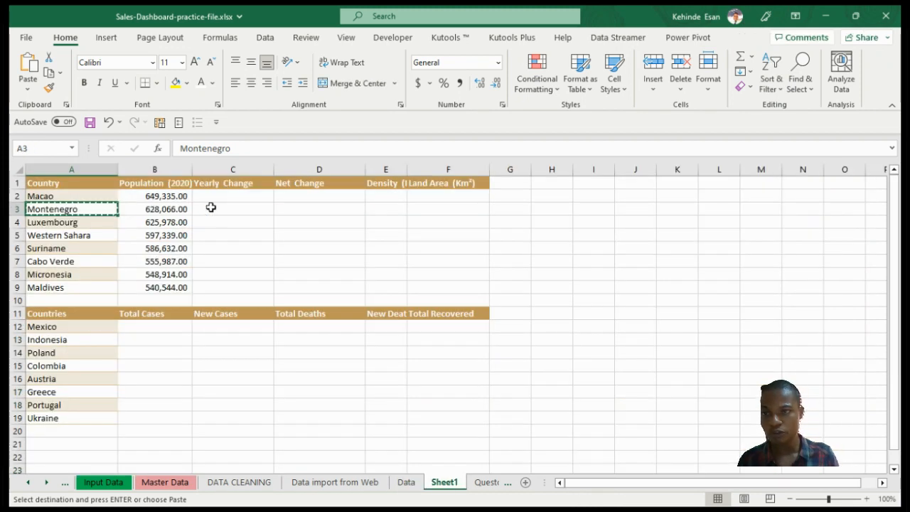
# - Begin a VLOOKUP formula in C2 under Yearly Change with A2 as the lookup value
pyautogui.click(235, 201)
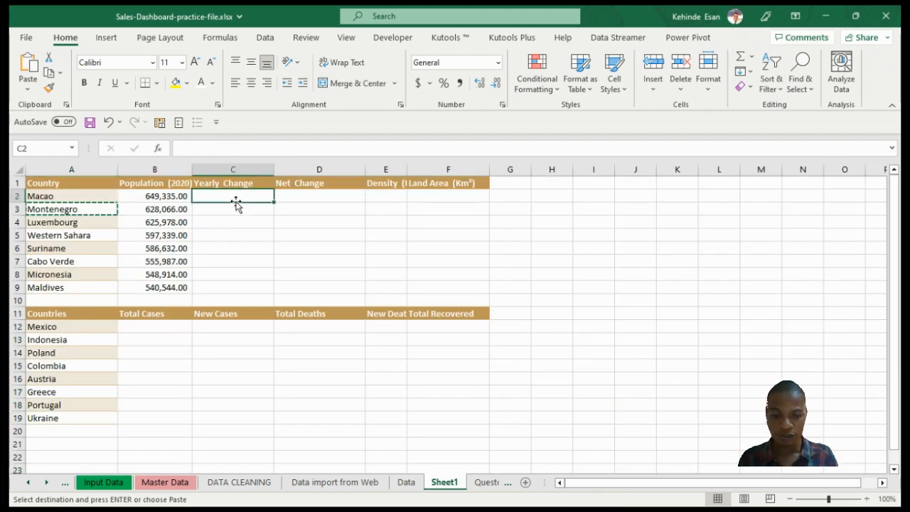
pyautogui.write('=')
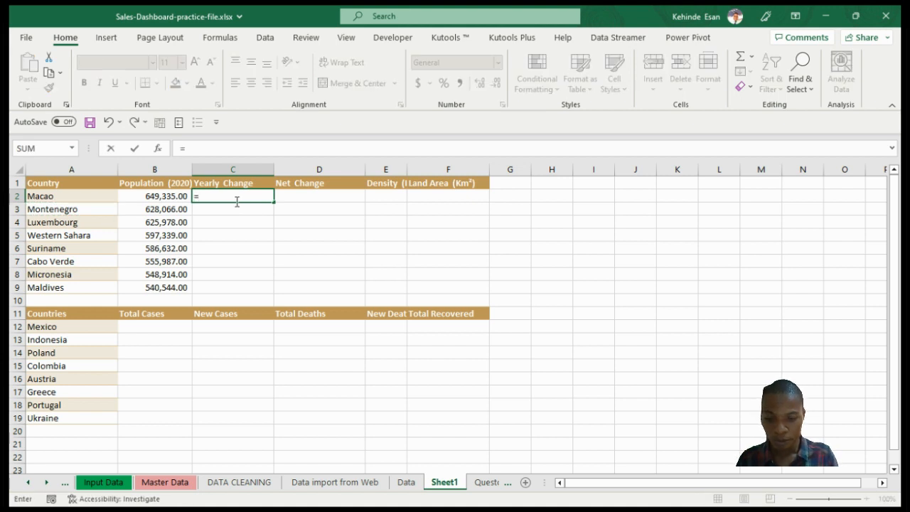
pyautogui.write('vl')
pyautogui.press('Tab')
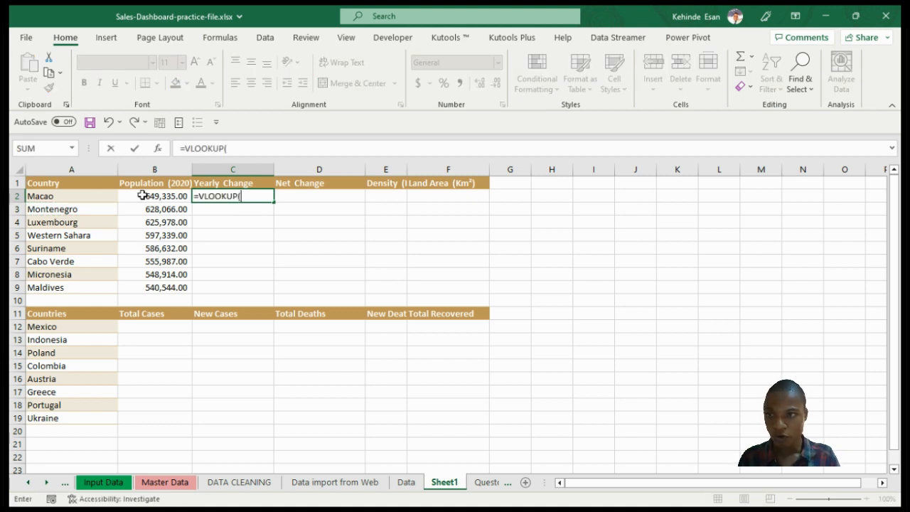
pyautogui.click(62, 196)
pyautogui.write(',')
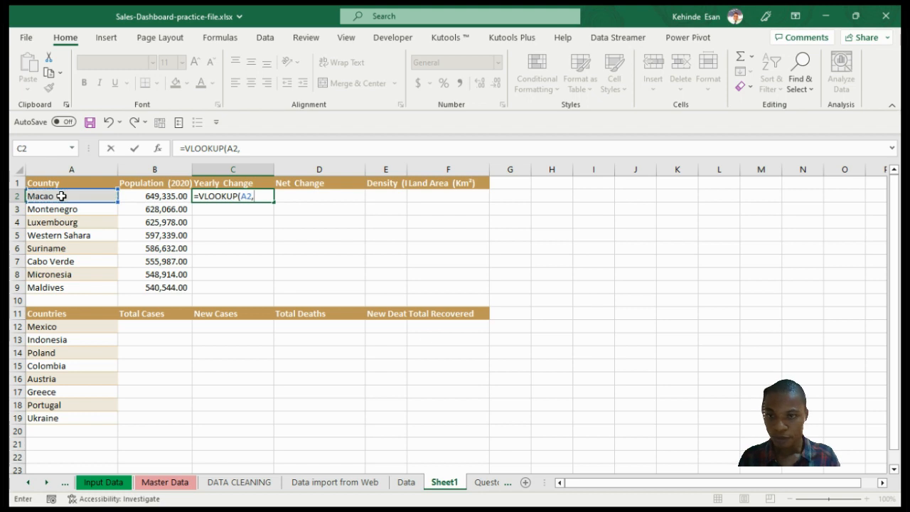
# - Set the C2 formula's table array to the Population_Data columns from Country (or dependency) through World Share on the Data sheet
pyautogui.click(405, 482)
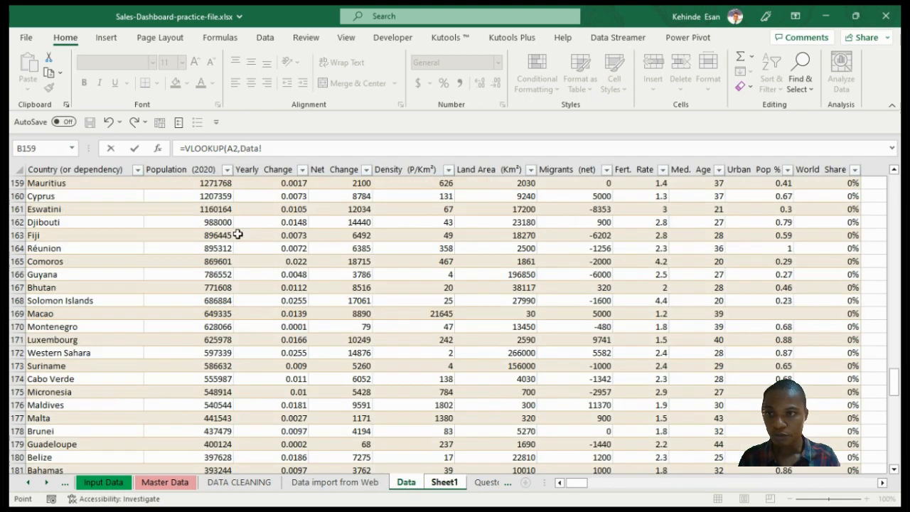
pyautogui.moveTo(894, 383); pyautogui.dragTo(873, 42)
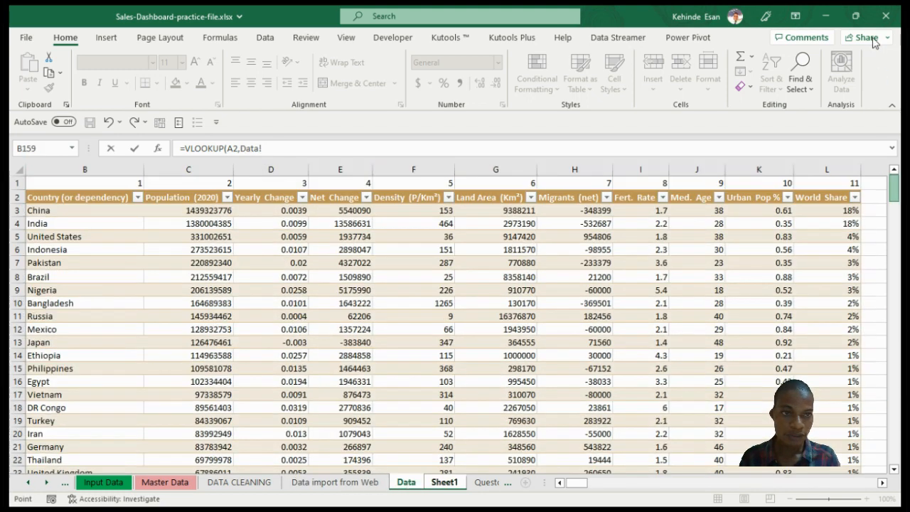
pyautogui.moveTo(590, 483); pyautogui.dragTo(579, 483)
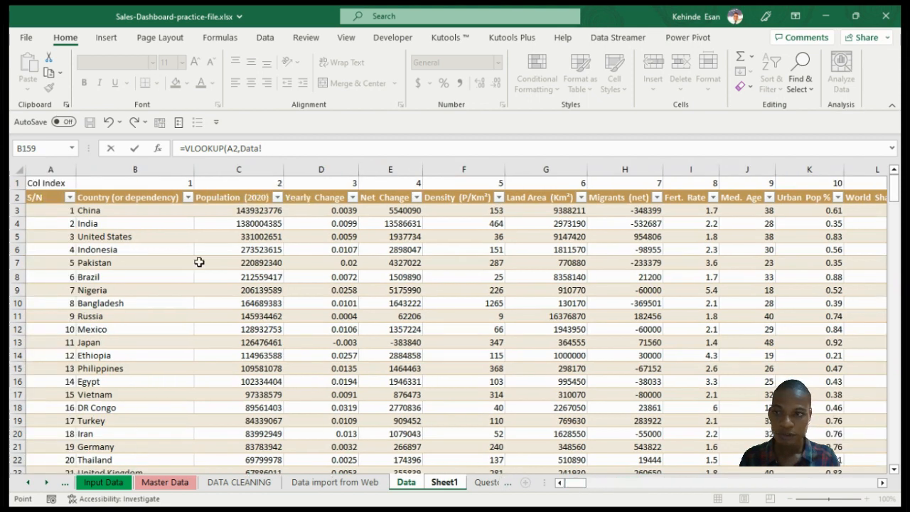
pyautogui.click(114, 206)
pyautogui.hotkey('ctrl', 'shift', 'Right')
pyautogui.hotkey('ctrl', 'shift', 'Down')
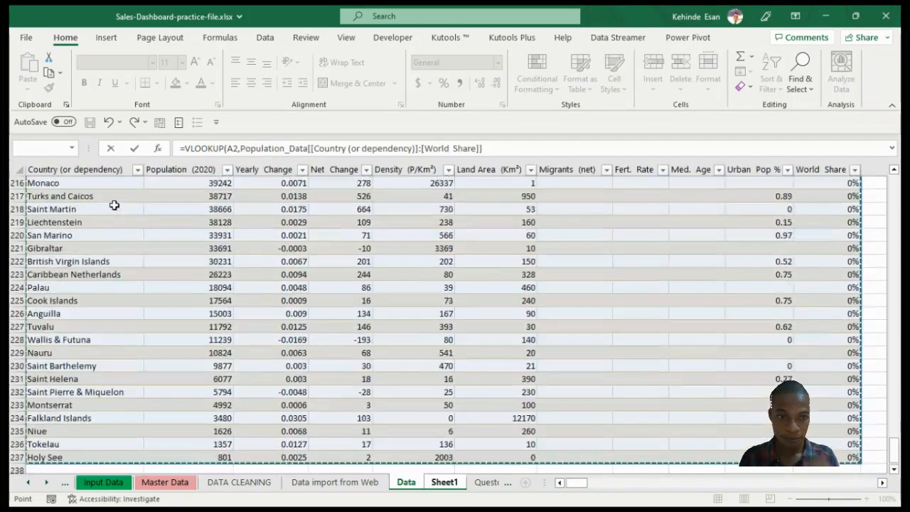
pyautogui.write(',')
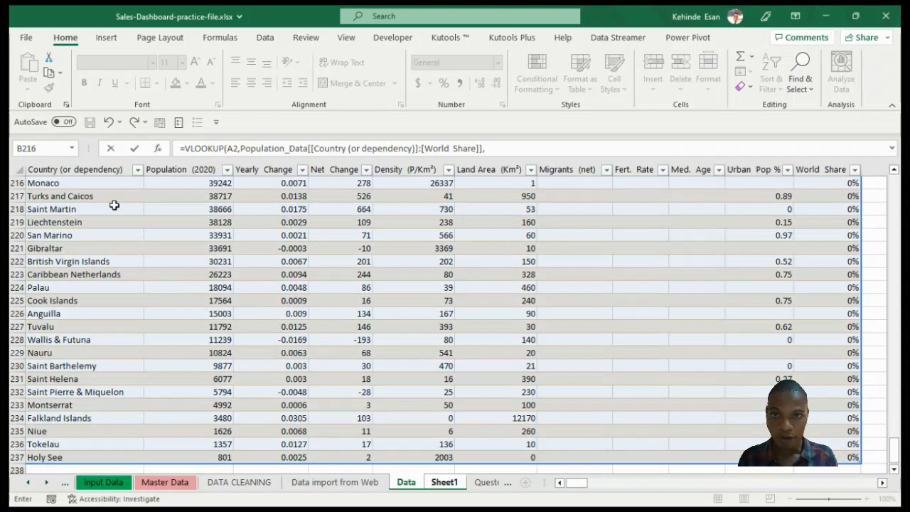
# - Complete the C2 VLOOKUP with column index number 3 and FALSE for an exact match, and fill it down through C9
pyautogui.click(450, 485)
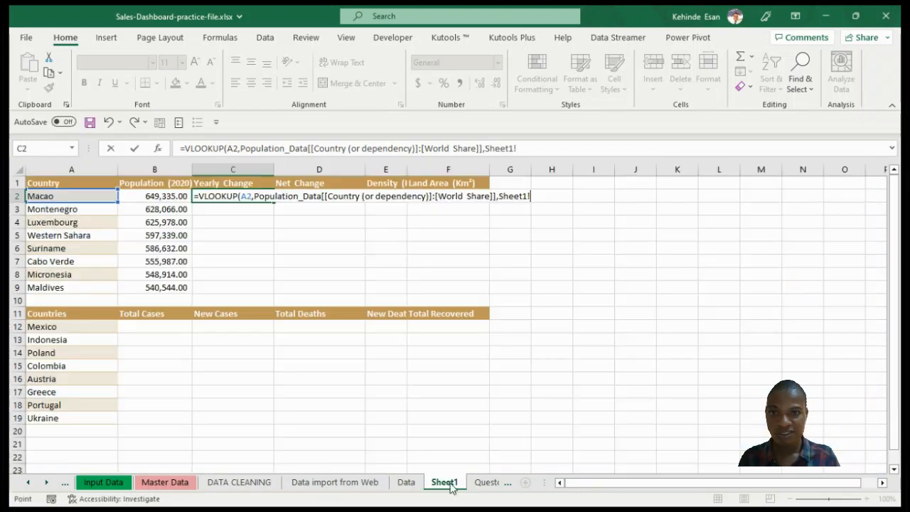
pyautogui.press('BackSpace')
pyautogui.press('BackSpace')
pyautogui.press('BackSpace')
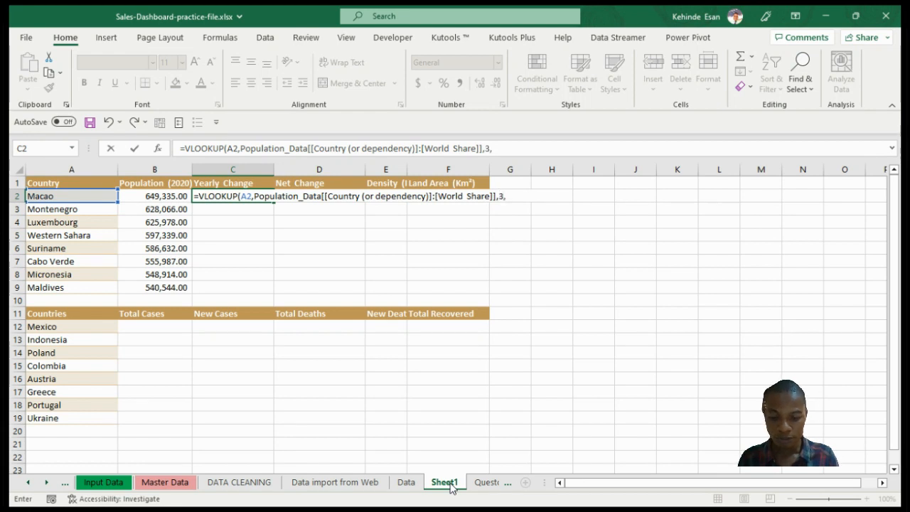
pyautogui.write('FALSE)')
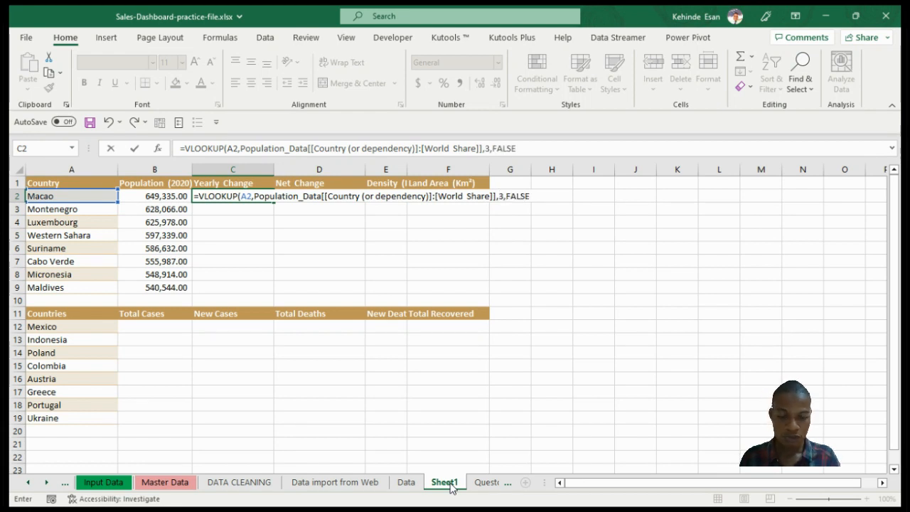
pyautogui.press('Return')
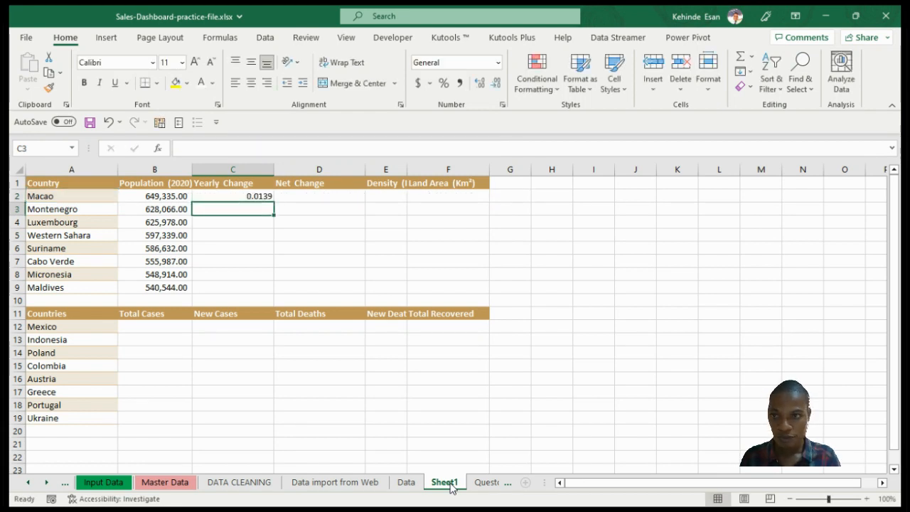
pyautogui.click(257, 197)
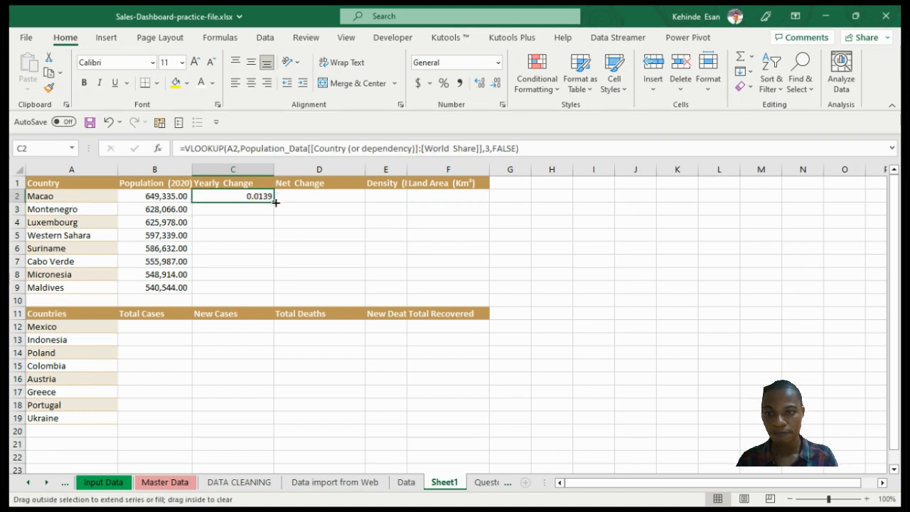
pyautogui.doubleClick(274, 203)
# - Begin a VLOOKUP formula in D2 under Net Change with A2 as the lookup value
pyautogui.click(316, 197)
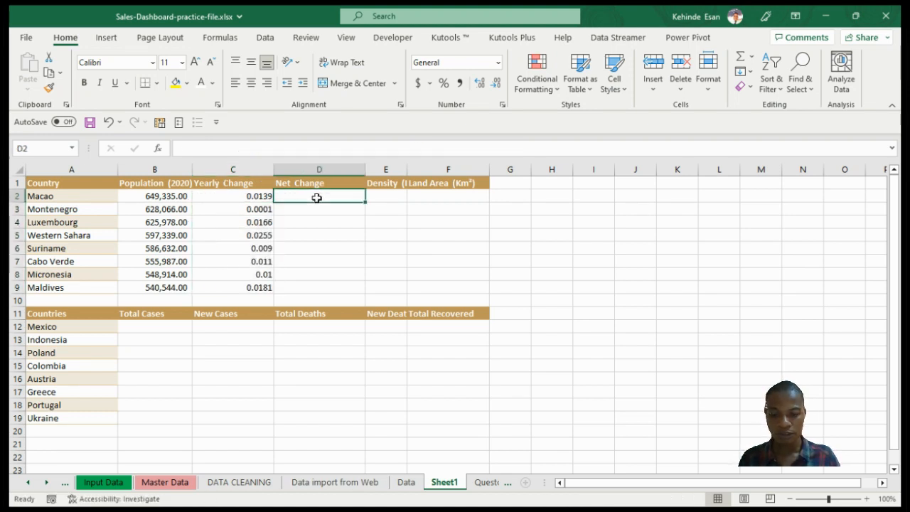
pyautogui.write('=VLOOKUP(')
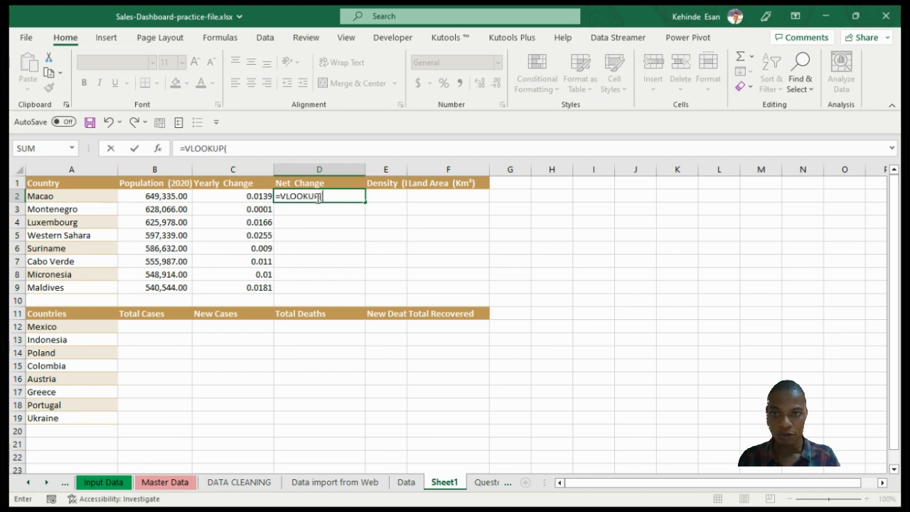
pyautogui.click(72, 195)
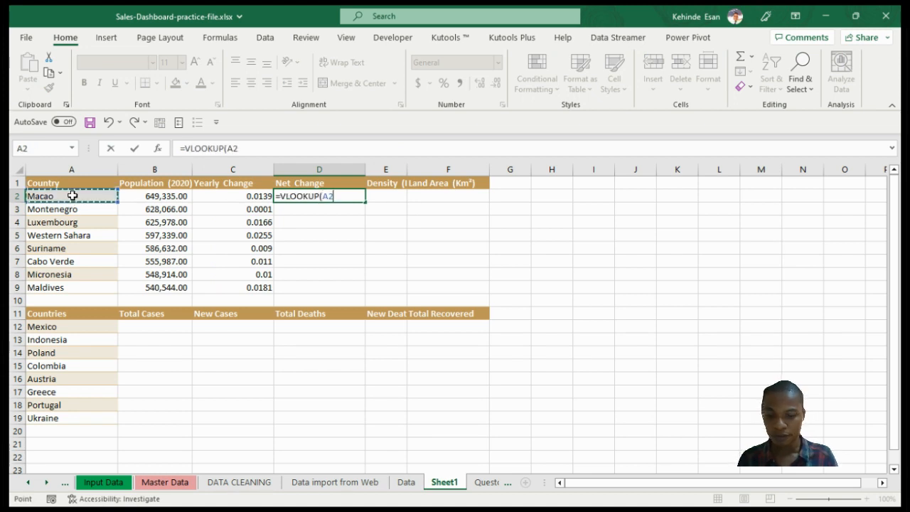
pyautogui.write(',')
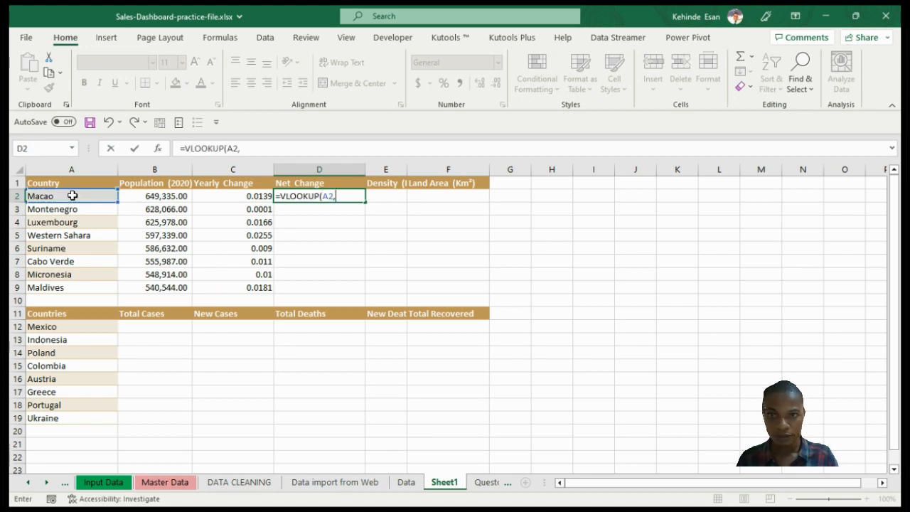
# - Set the D2 formula's table array to the Population_Data columns from Country (or dependency) through World Share on the Data sheet
pyautogui.click(405, 482)
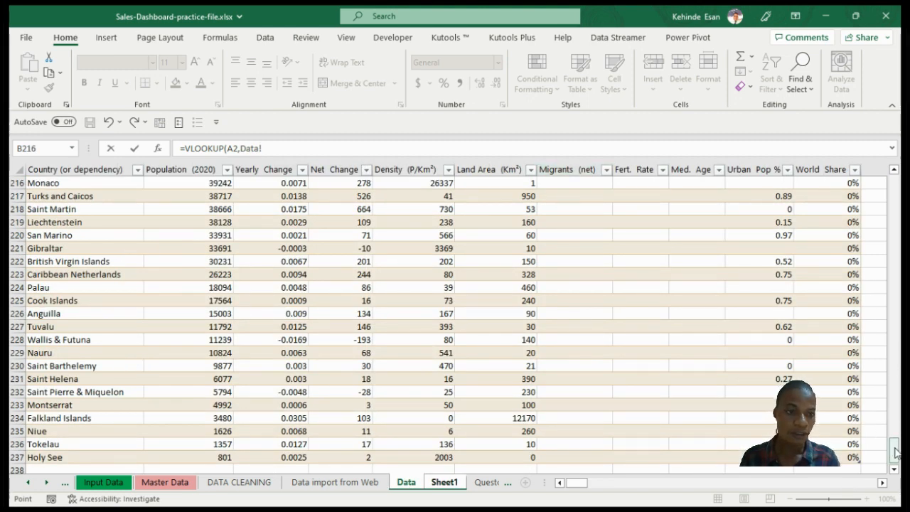
pyautogui.moveTo(893, 450); pyautogui.dragTo(861, 147)
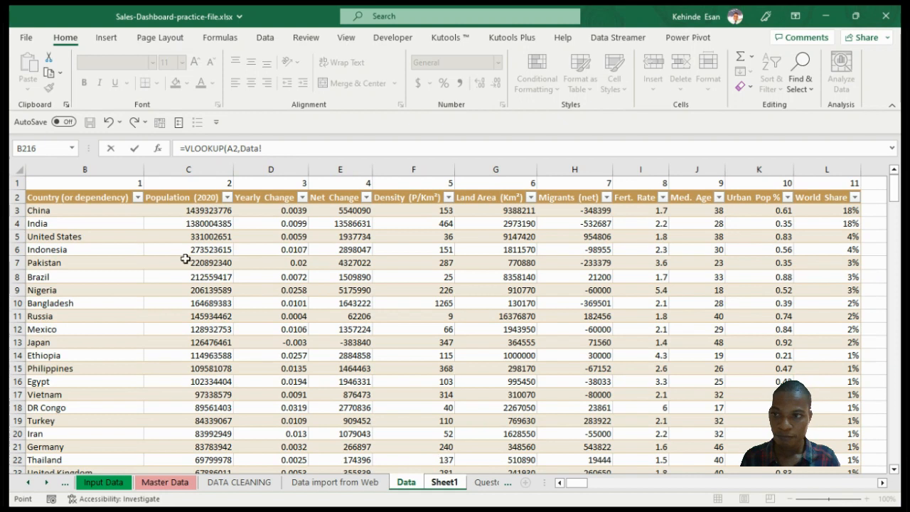
pyautogui.click(62, 208)
pyautogui.hotkey('ctrl', 'shift', 'Right')
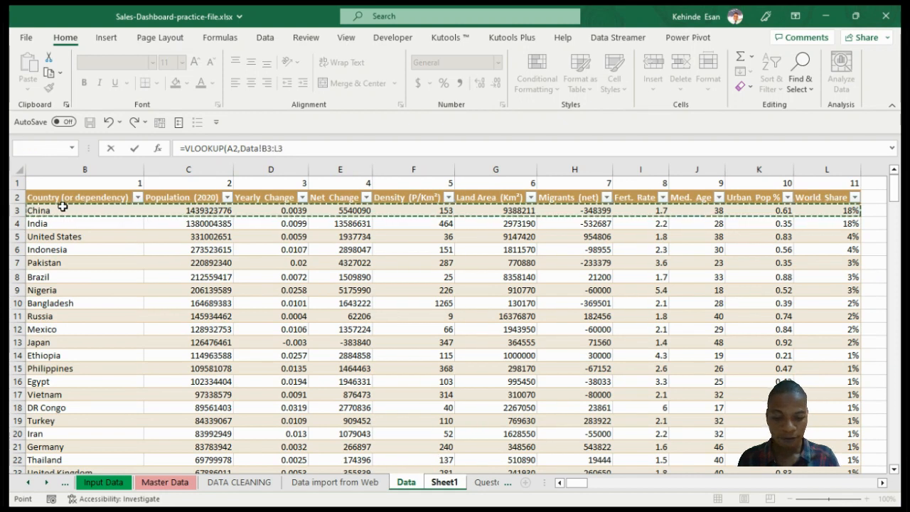
pyautogui.hotkey('ctrl', 'shift', 'Down')
pyautogui.write(',')
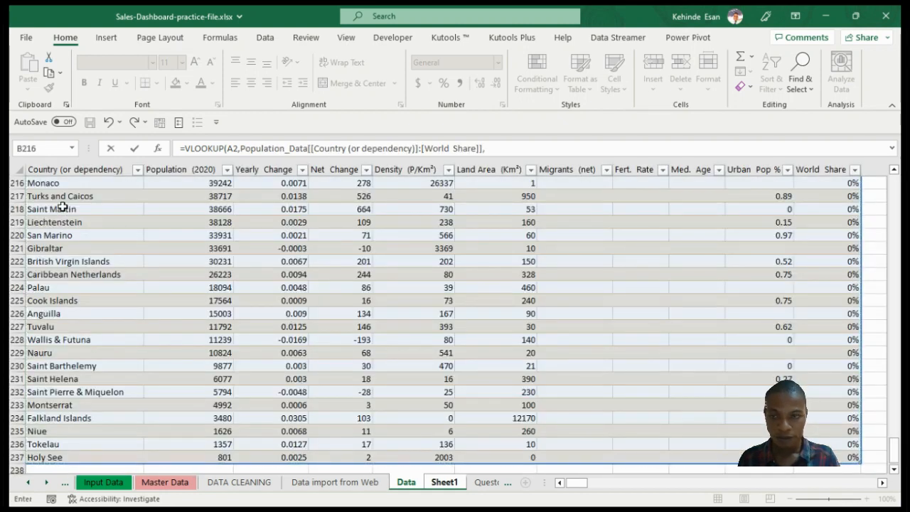
# - Check the column numbers on the Data sheet and complete the D2 VLOOKUP with column index number 4 and FALSE
pyautogui.click(407, 483)
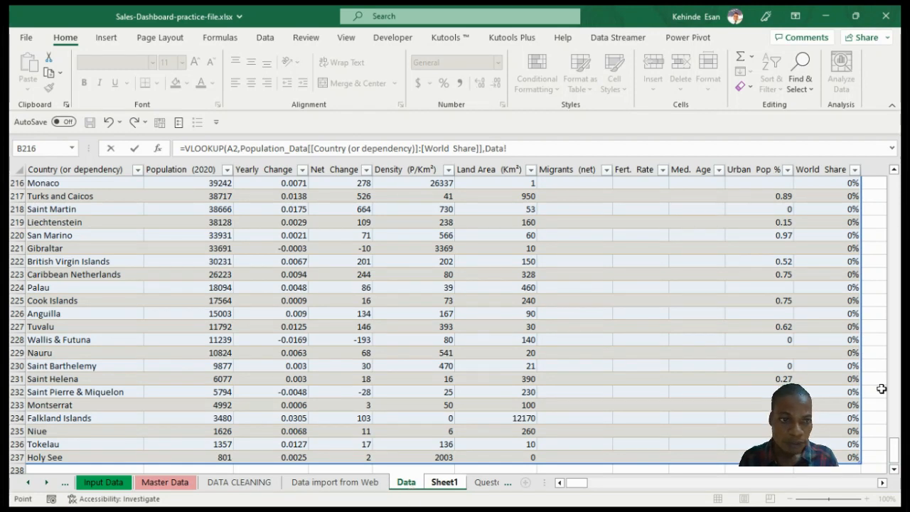
pyautogui.moveTo(893, 449); pyautogui.dragTo(895, 128)
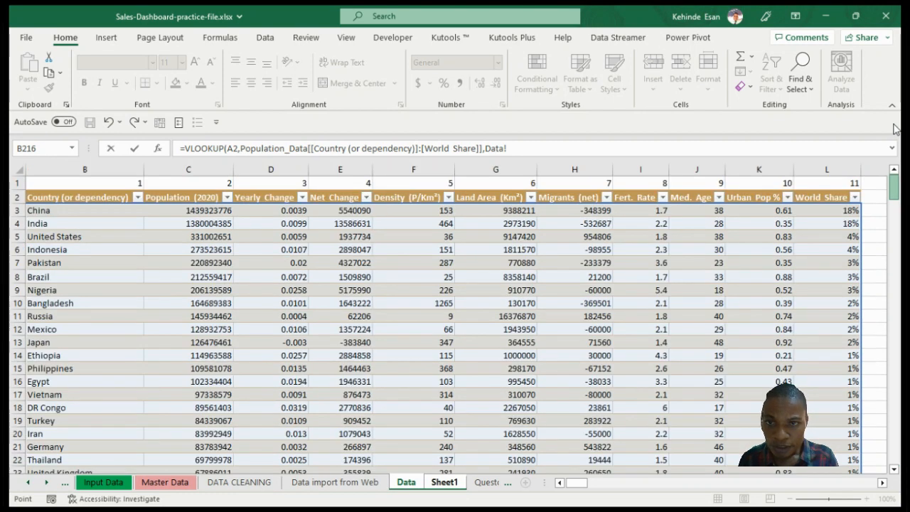
pyautogui.click(444, 482)
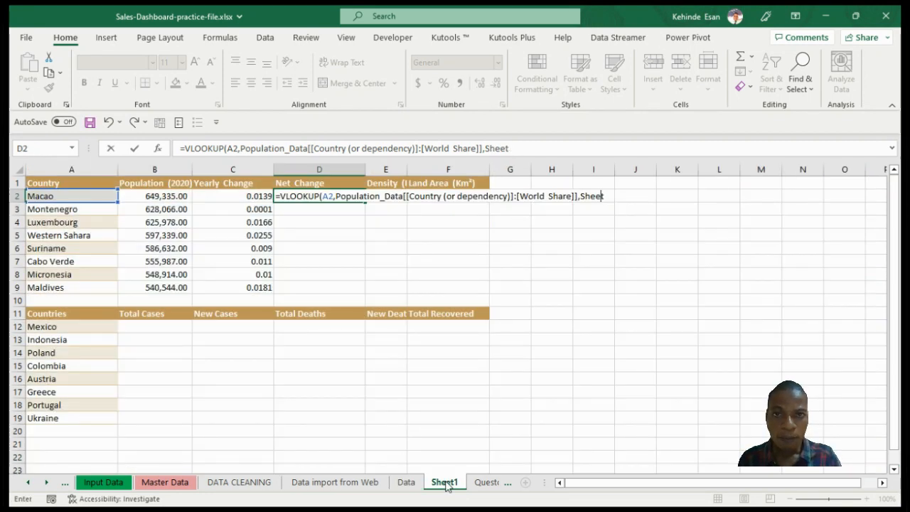
pyautogui.press('BackSpace')
pyautogui.press('BackSpace')
pyautogui.press('BackSpace')
pyautogui.press('BackSpace')
pyautogui.press('BackSpace')
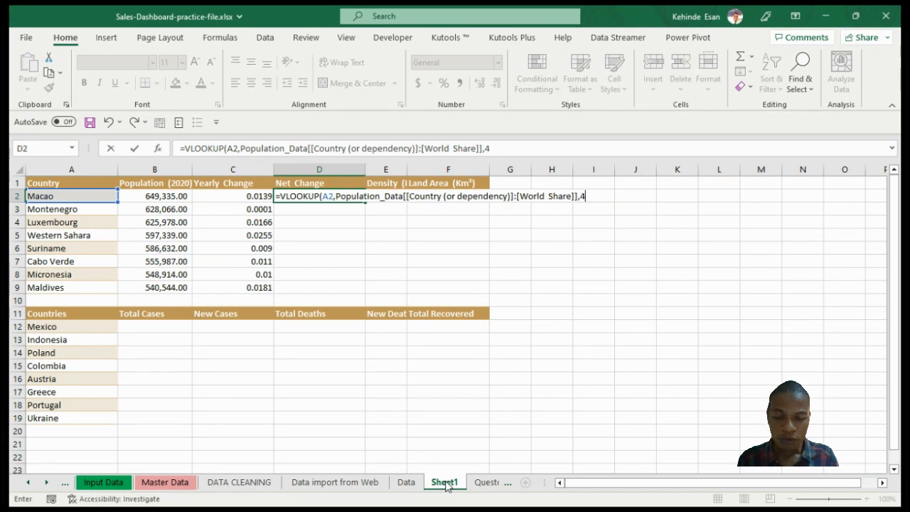
pyautogui.write('4,')
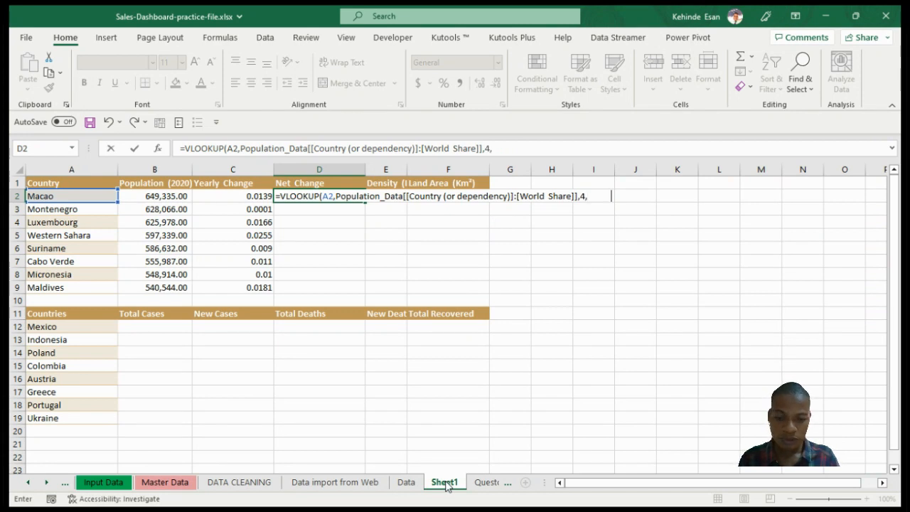
pyautogui.write('FALSE)')
pyautogui.press('Return')
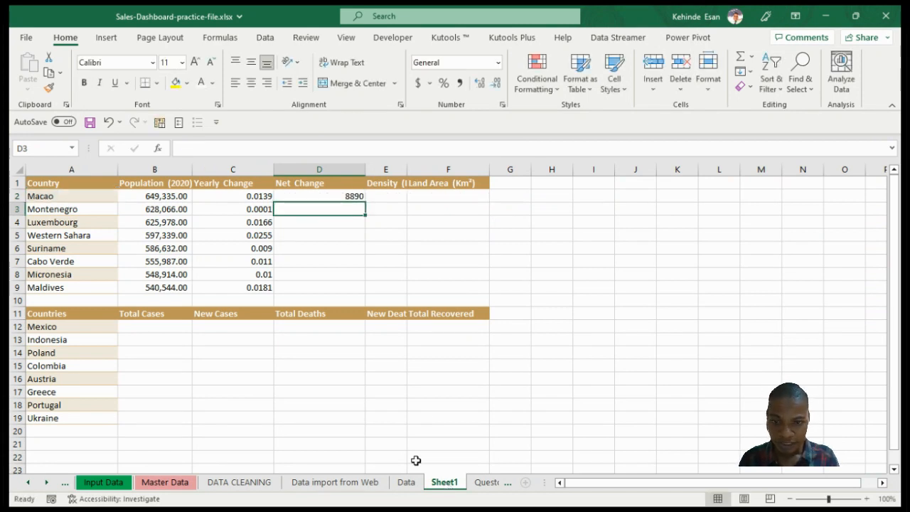
# - Look up Macao's row on the Data sheet to check the net change retrieved in D2 on Sheet1
pyautogui.click(406, 482)
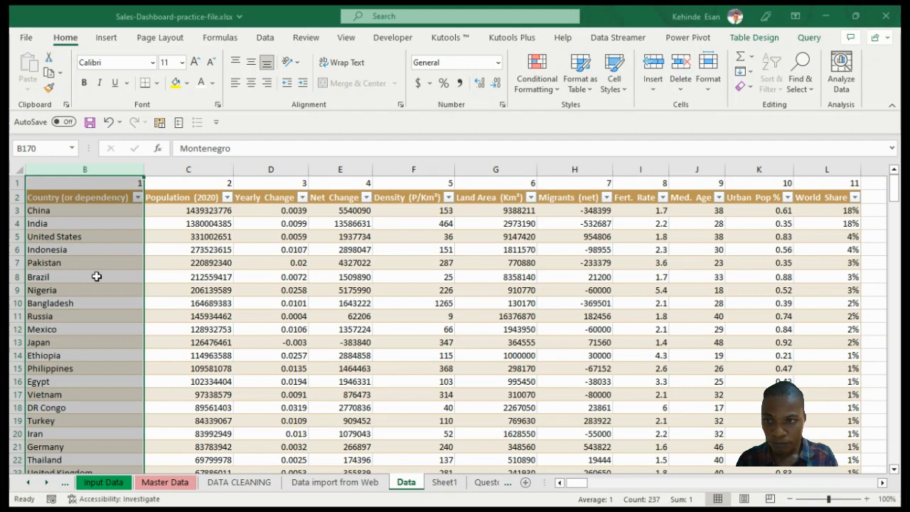
pyautogui.hotkey('shift', 'Return')
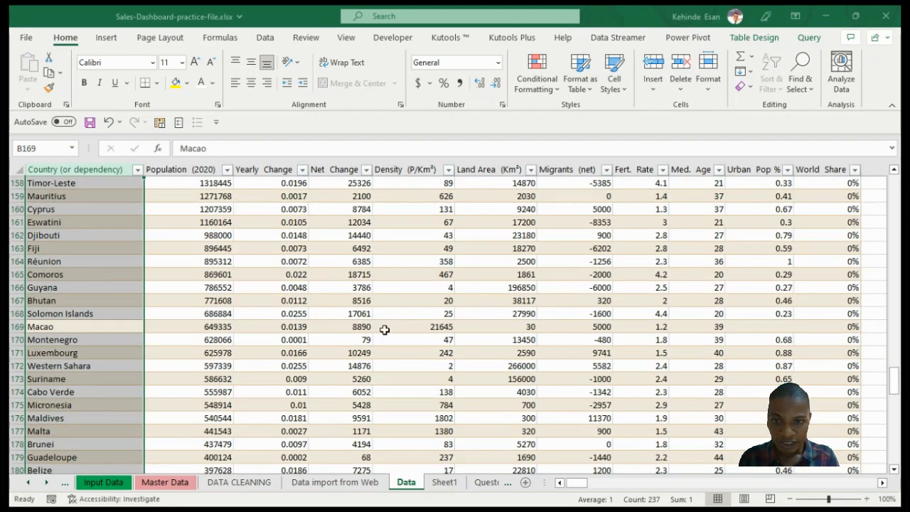
pyautogui.click(444, 481)
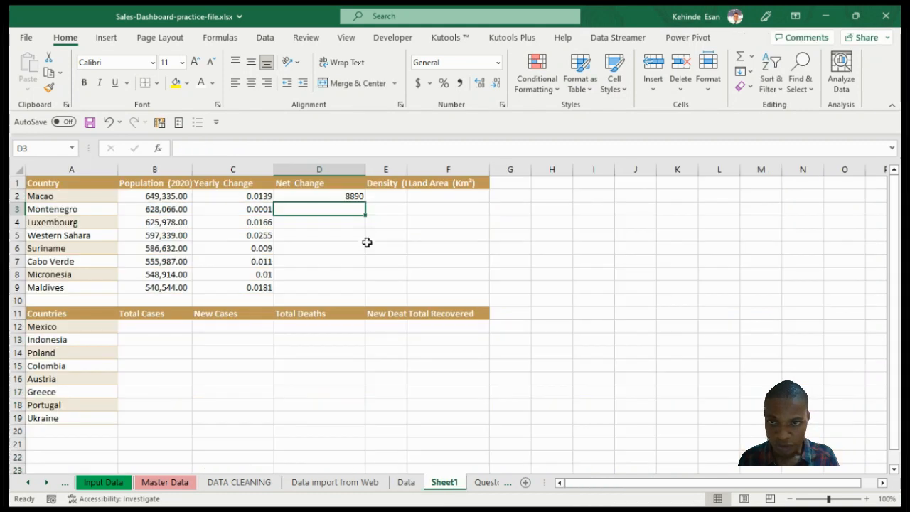
# - Format the net change in D2 with comma separators and no decimals, and fill the formula down to D9
pyautogui.click(353, 197)
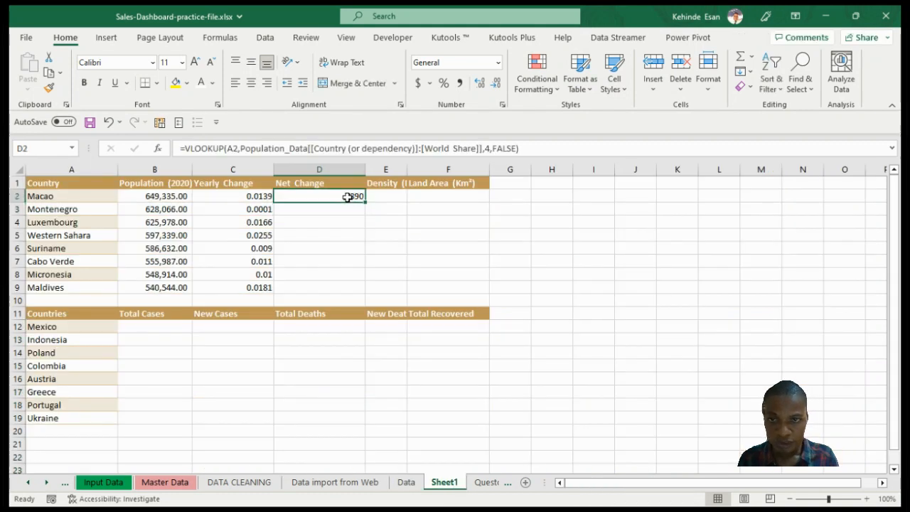
pyautogui.click(460, 84)
pyautogui.click(495, 84)
pyautogui.click(496, 83)
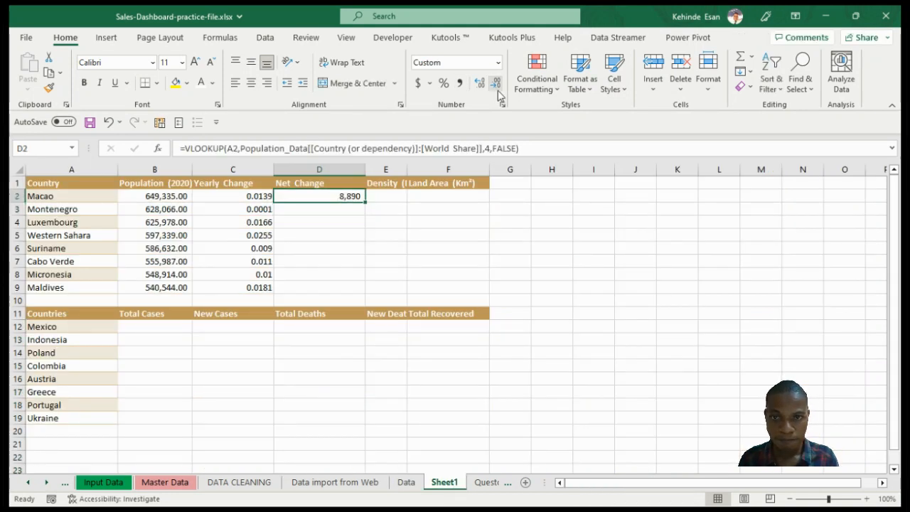
pyautogui.doubleClick(365, 203)
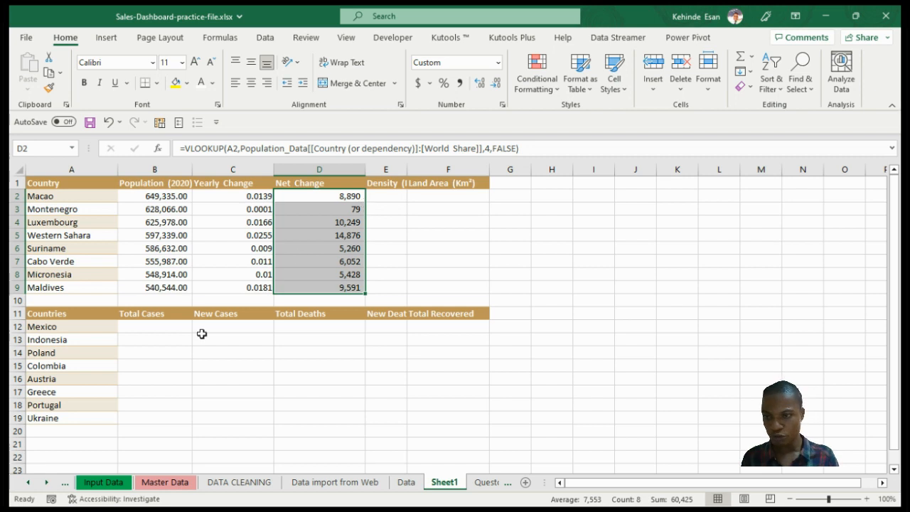
# - Begin an HLOOKUP formula in B12 under Total Cases with A12 as the lookup value
pyautogui.click(153, 329)
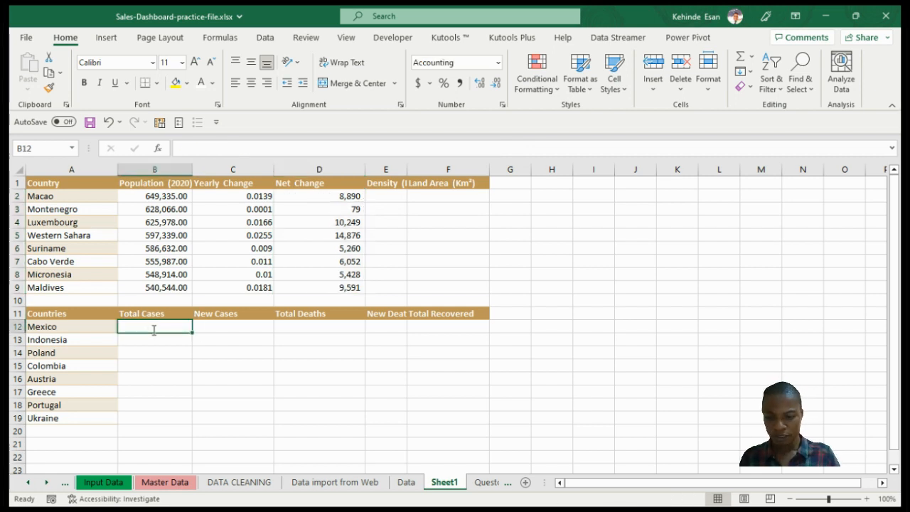
pyautogui.write('=hlo')
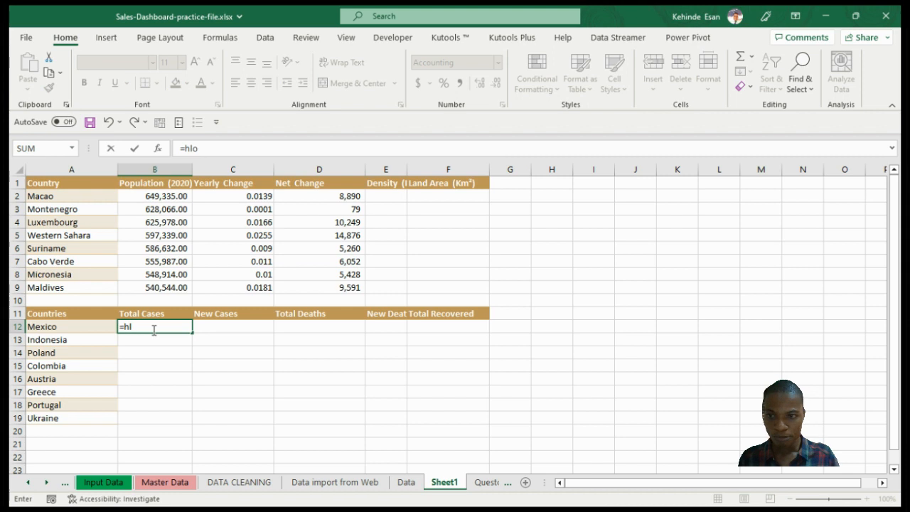
pyautogui.press('Tab')
pyautogui.click(46, 327)
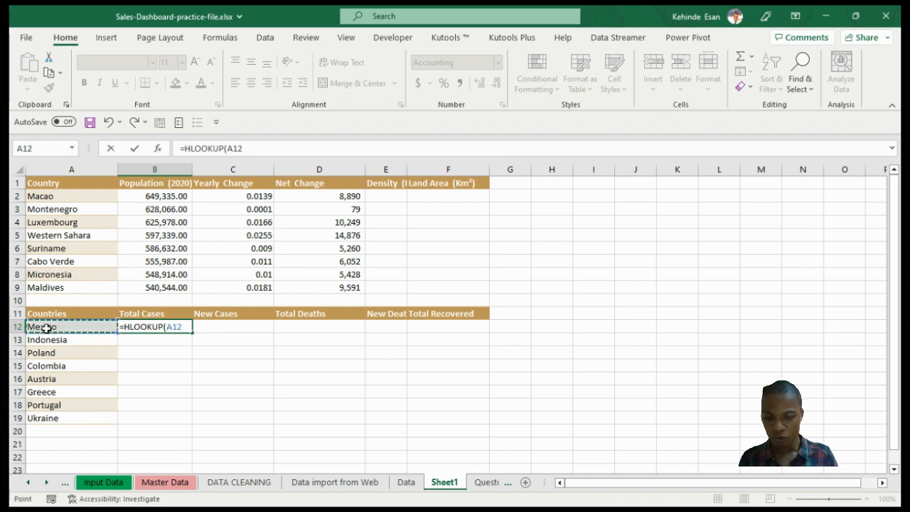
pyautogui.write(',')
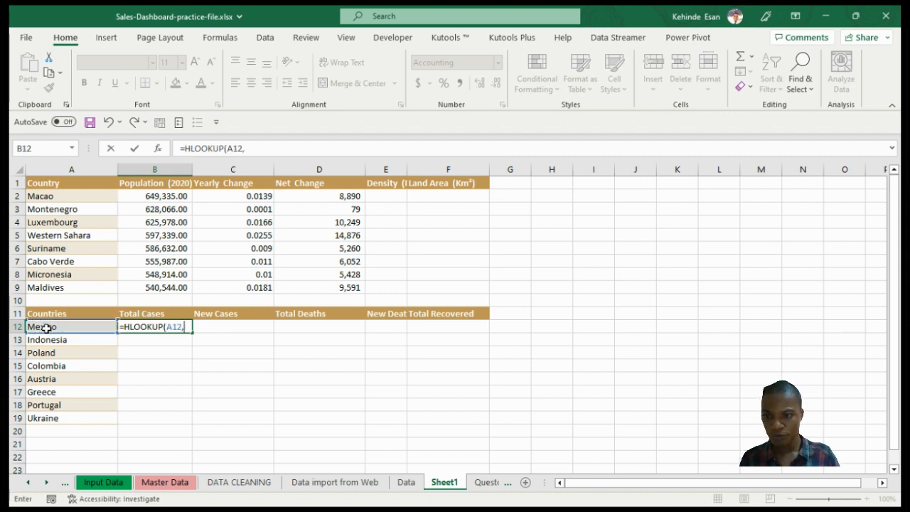
# - Set the B12 formula's table array to O2:IK7 on the Data sheet, and complete it with row index 2 and FALSE
pyautogui.click(408, 483)
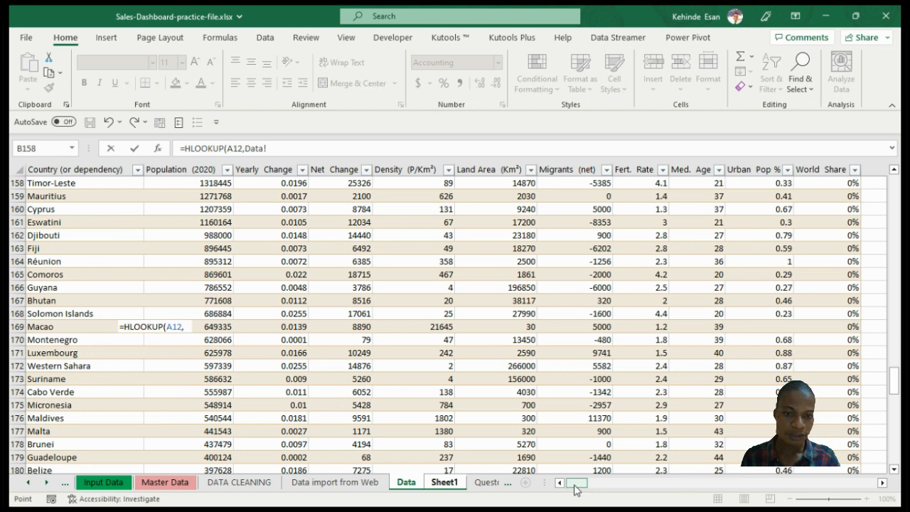
pyautogui.moveTo(577, 483); pyautogui.dragTo(628, 484)
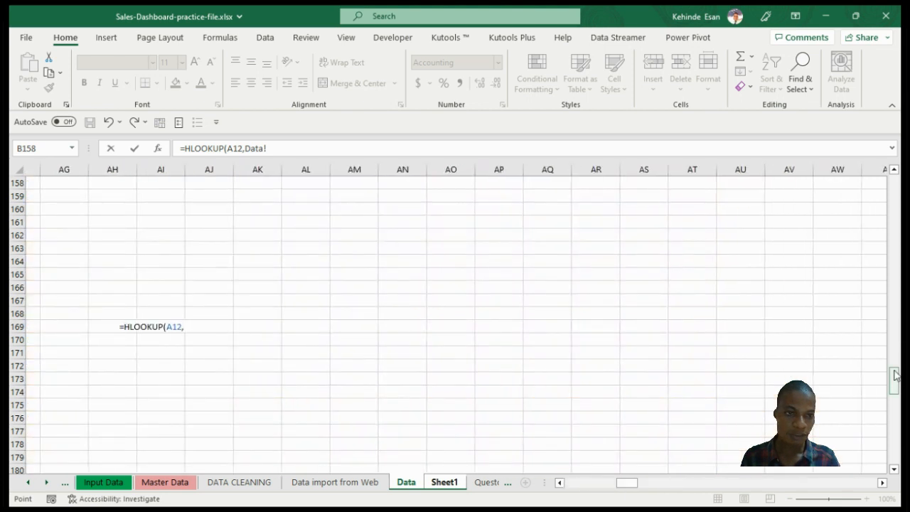
pyautogui.moveTo(897, 365); pyautogui.dragTo(876, 104)
pyautogui.moveTo(625, 483); pyautogui.dragTo(595, 484)
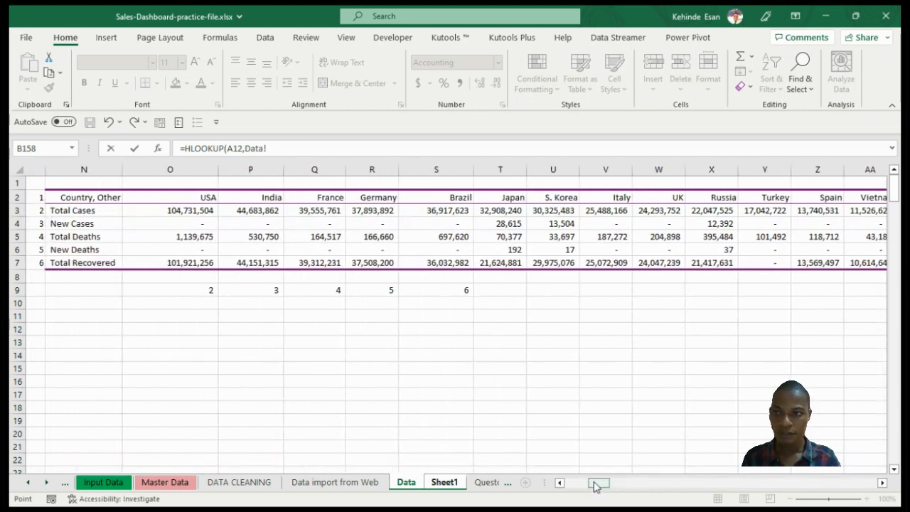
pyautogui.click(131, 196)
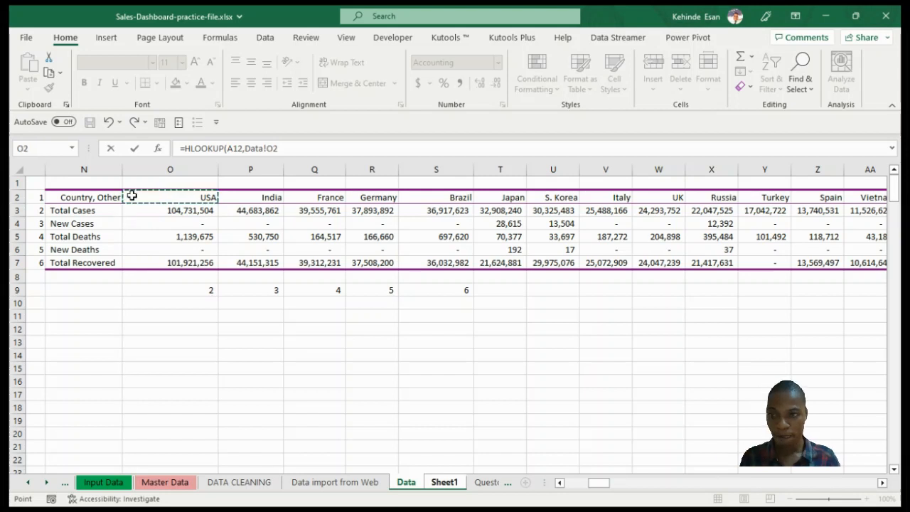
pyautogui.hotkey('ctrl', 'shift', 'Right')
pyautogui.hotkey('ctrl', 'shift', 'Down')
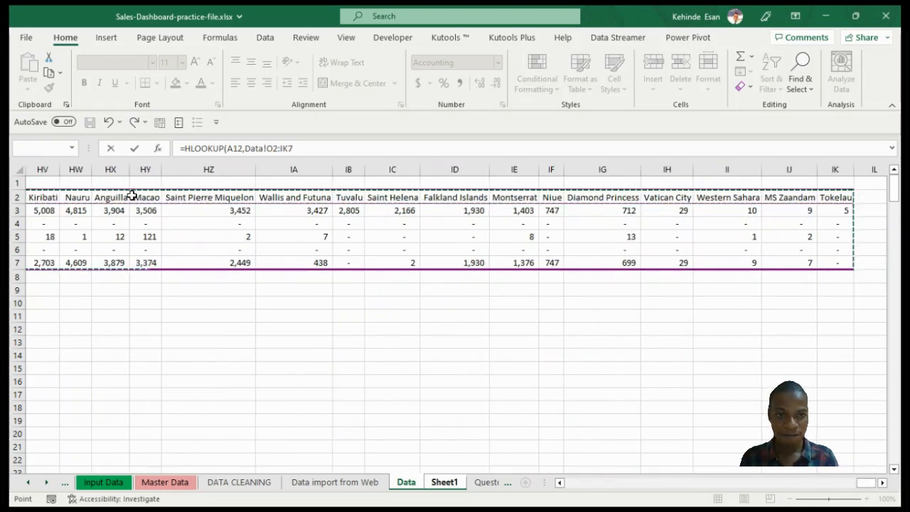
pyautogui.write(',')
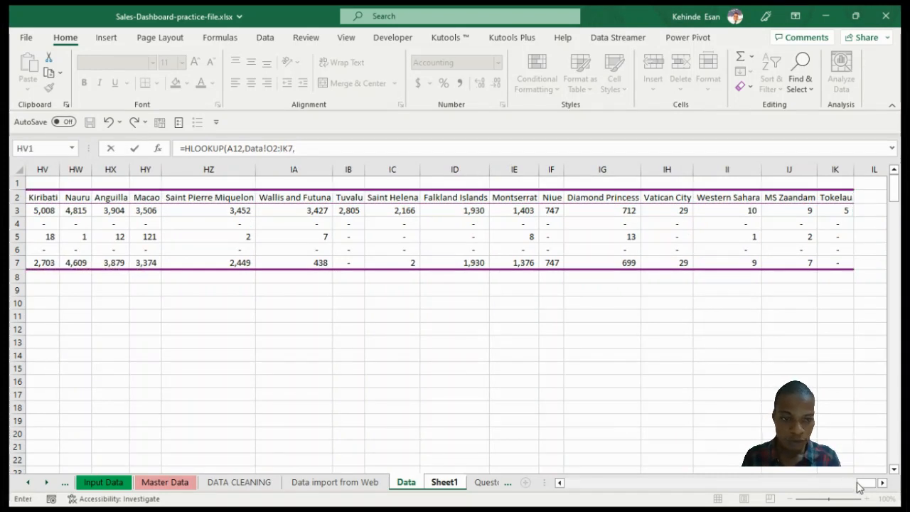
pyautogui.moveTo(861, 485); pyautogui.dragTo(594, 485)
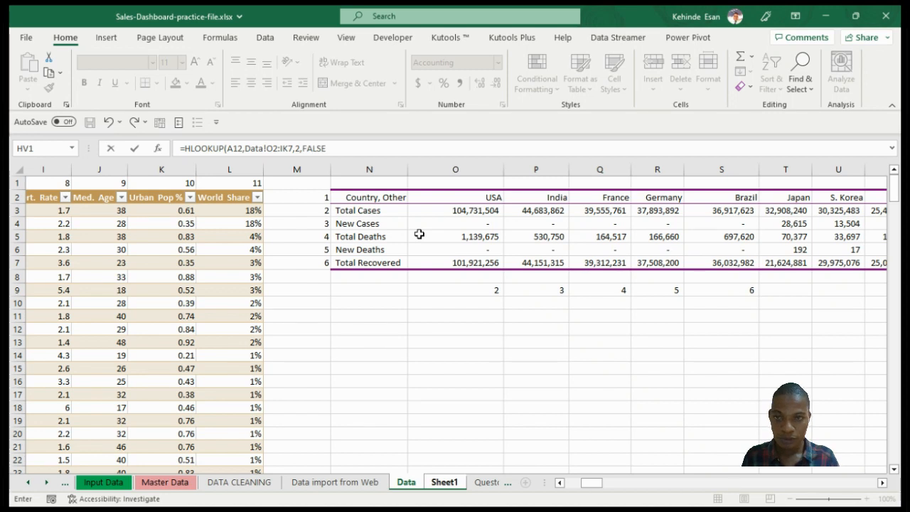
pyautogui.hotkey('ctrl', 'pagedown')
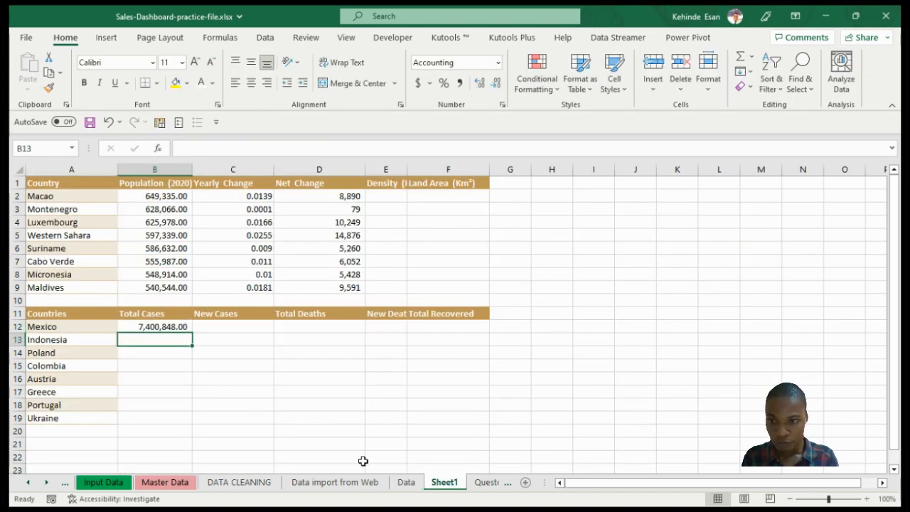
# - Look up Mexico's column on the Data sheet to check the total cases retrieved in B12 on Sheet1
pyautogui.click(401, 483)
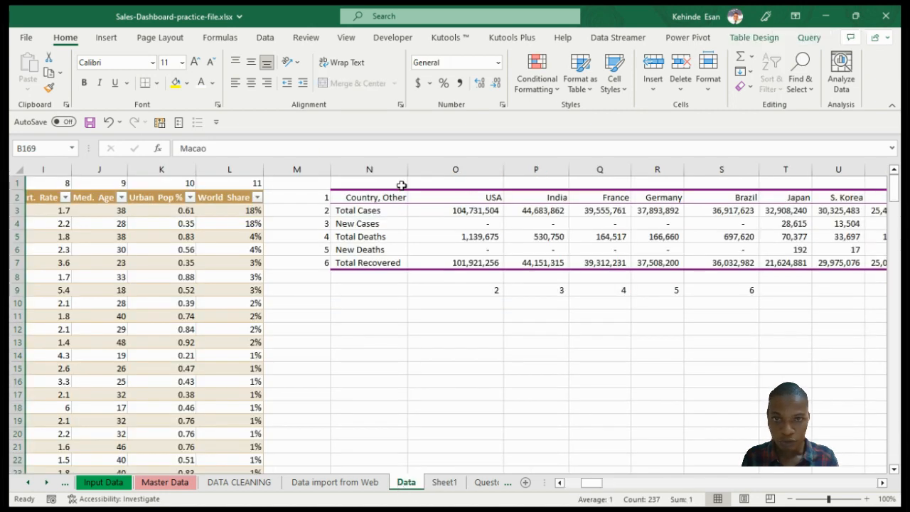
pyautogui.click(500, 223)
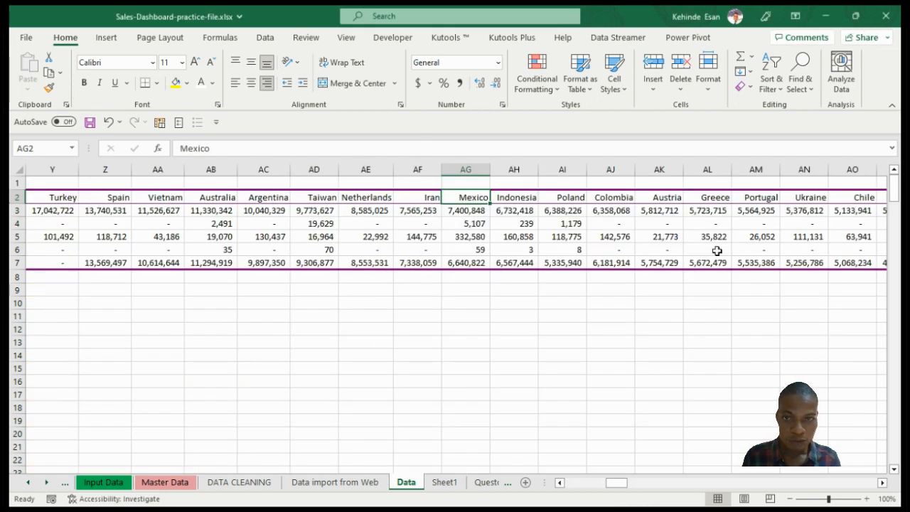
pyautogui.click(445, 481)
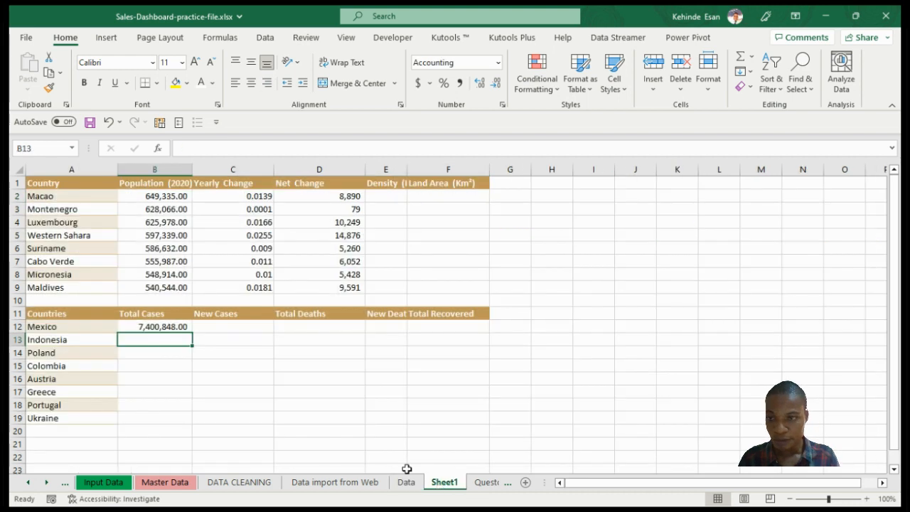
# - Try filling the B12 HLOOKUP formula down to B19, and undo the fill
pyautogui.click(160, 327)
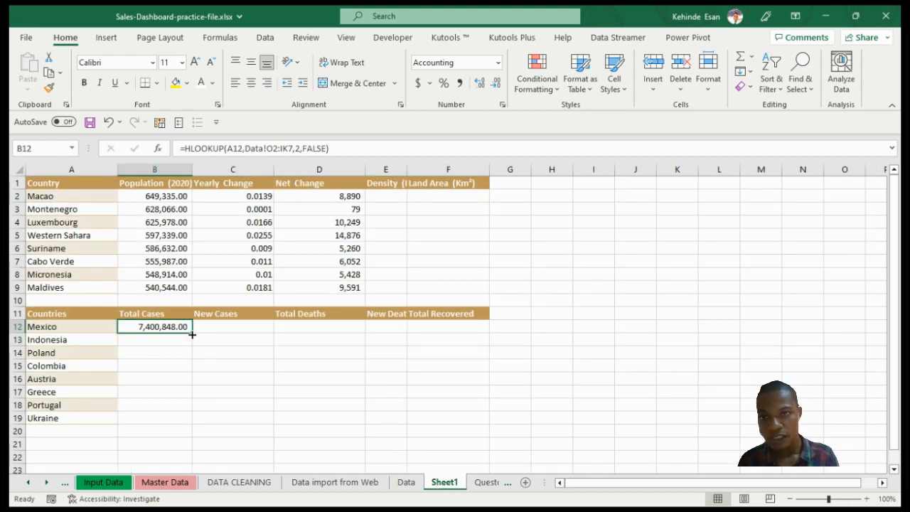
pyautogui.moveTo(192, 334); pyautogui.dragTo(186, 419)
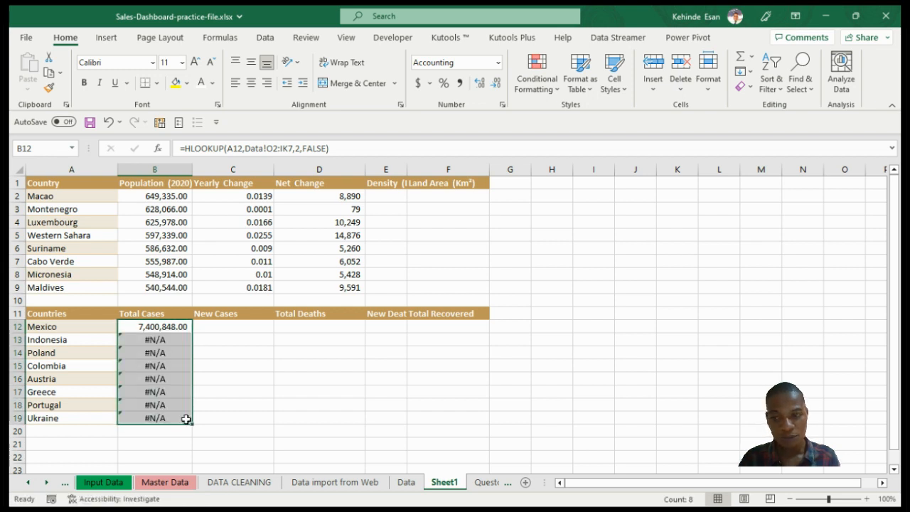
pyautogui.hotkey('ctrl', 'z')
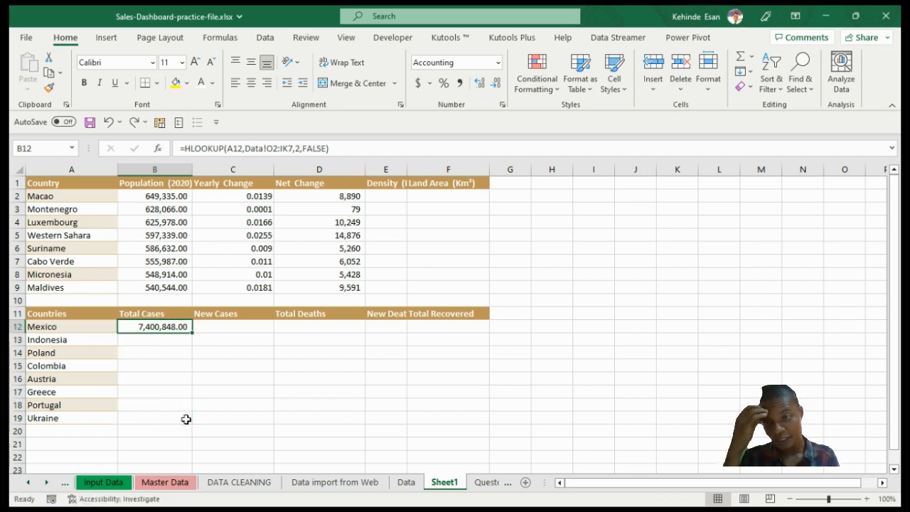
pyautogui.click(155, 325)
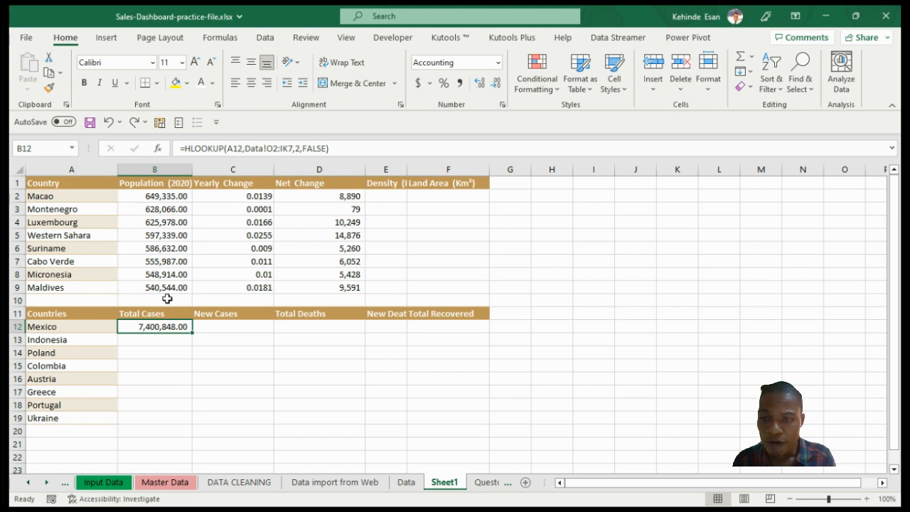
# - Begin an HLOOKUP formula in B13 under Total Cases with A13 as the lookup value
pyautogui.click(158, 338)
pyautogui.write('=')
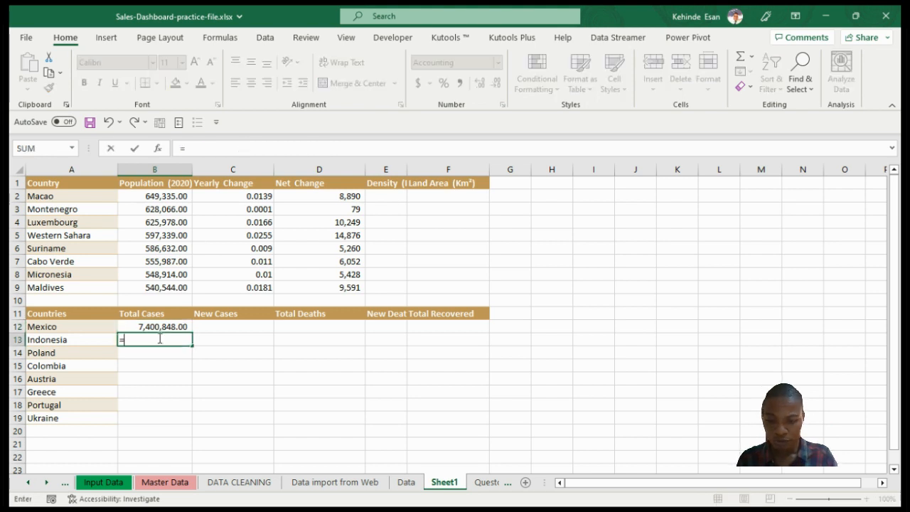
pyautogui.write('HLOOKUP(')
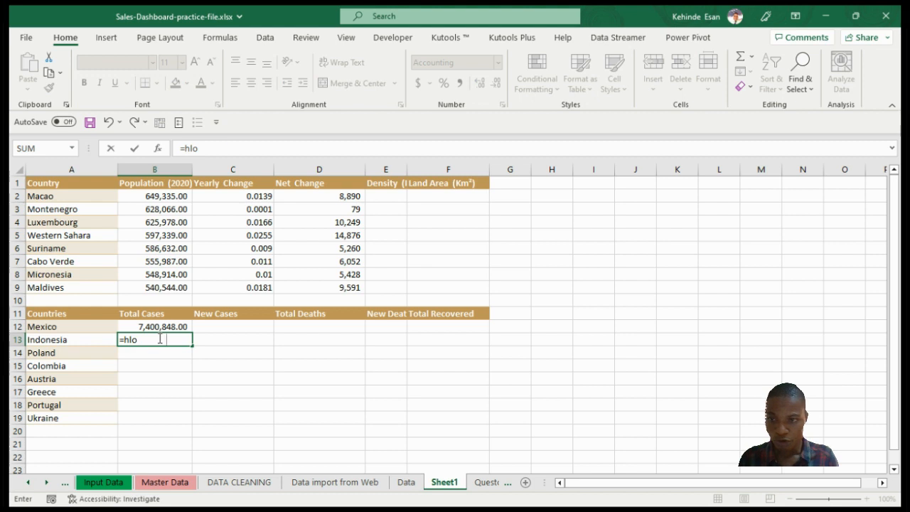
pyautogui.click(57, 341)
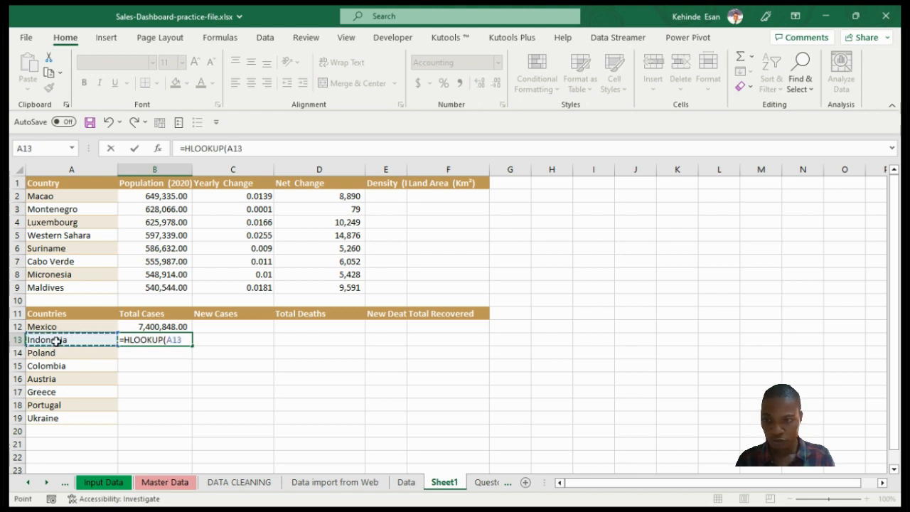
pyautogui.write(',')
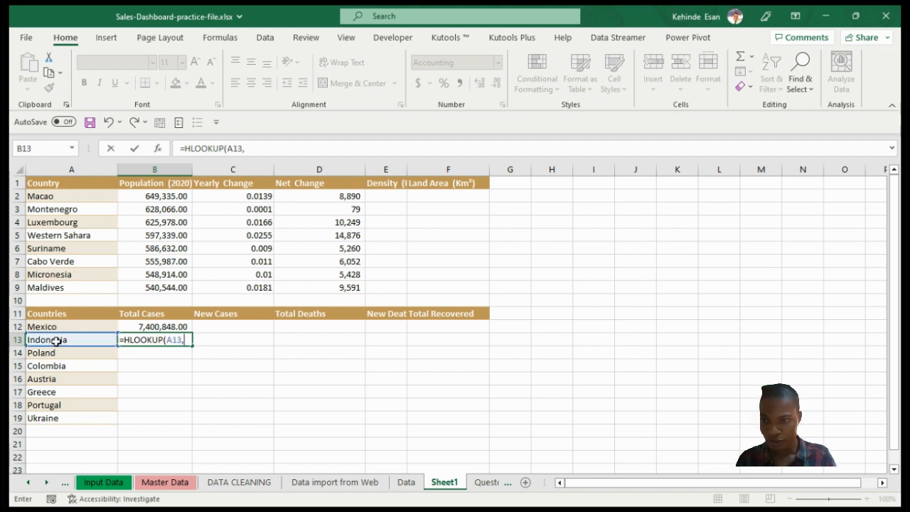
# - Set the B13 formula's table array to O2:IK7 on the Data sheet, and complete it with row index 2 and FALSE
pyautogui.click(405, 482)
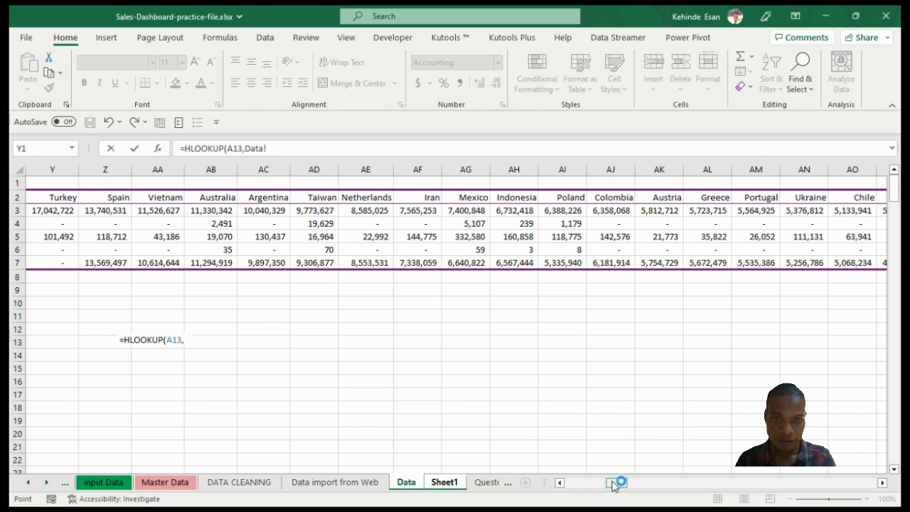
pyautogui.moveTo(619, 481); pyautogui.dragTo(590, 482)
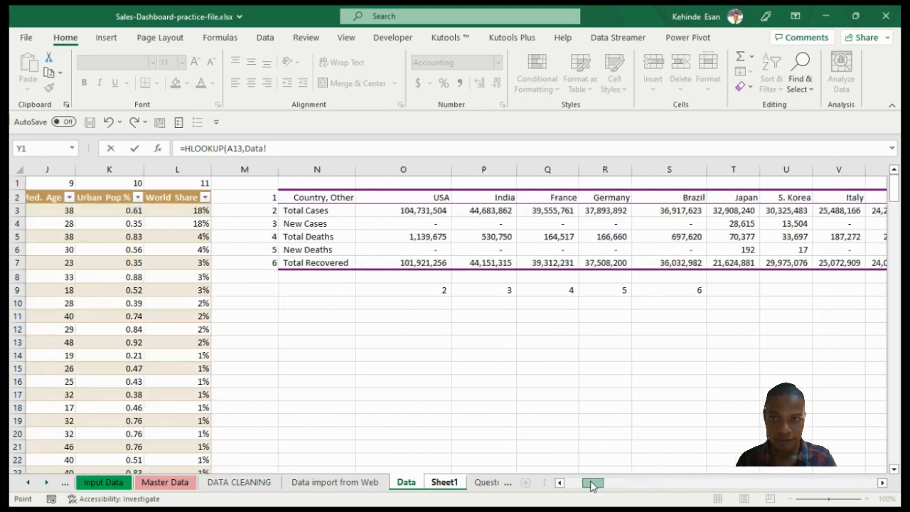
pyautogui.click(374, 196)
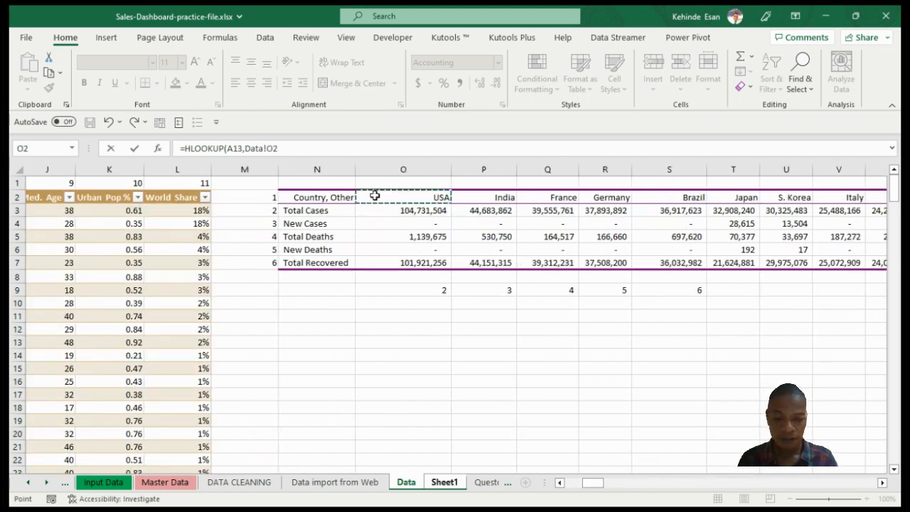
pyautogui.hotkey('ctrl', 'shift', 'Right')
pyautogui.hotkey('ctrl', 'shift', 'Down')
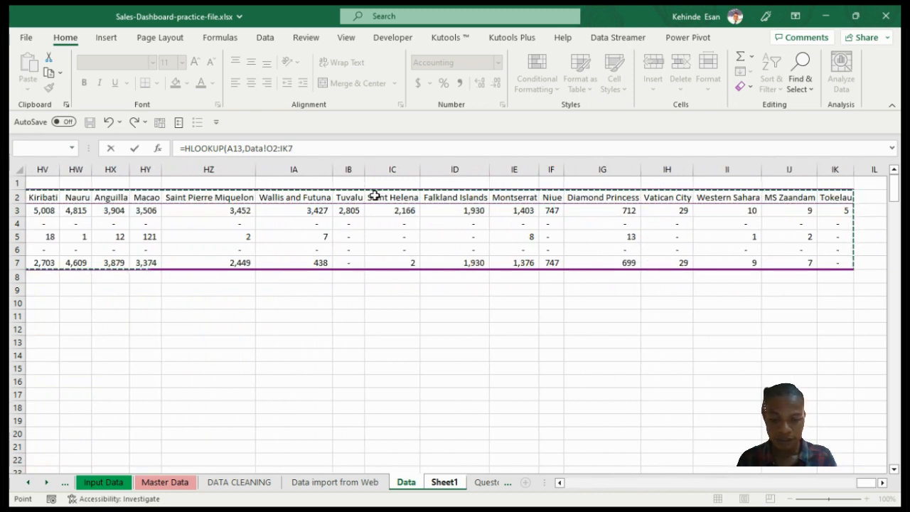
pyautogui.write(',')
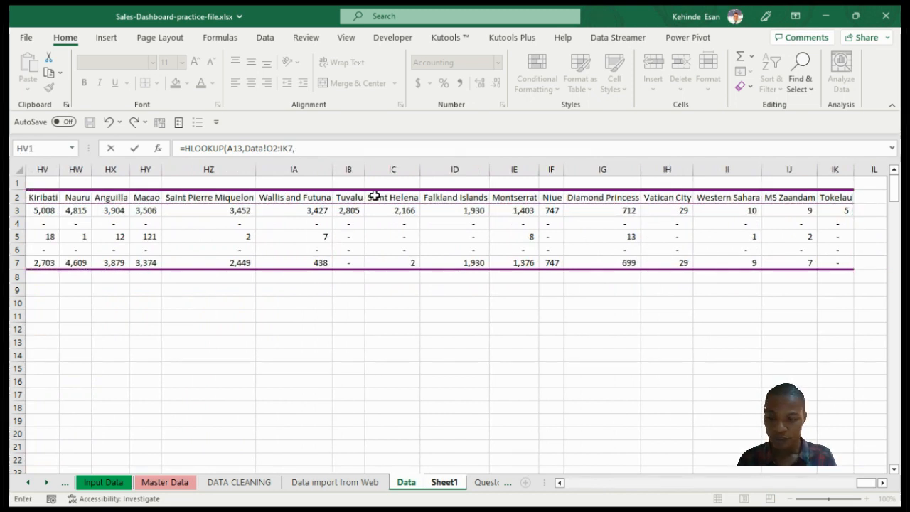
pyautogui.write('2')
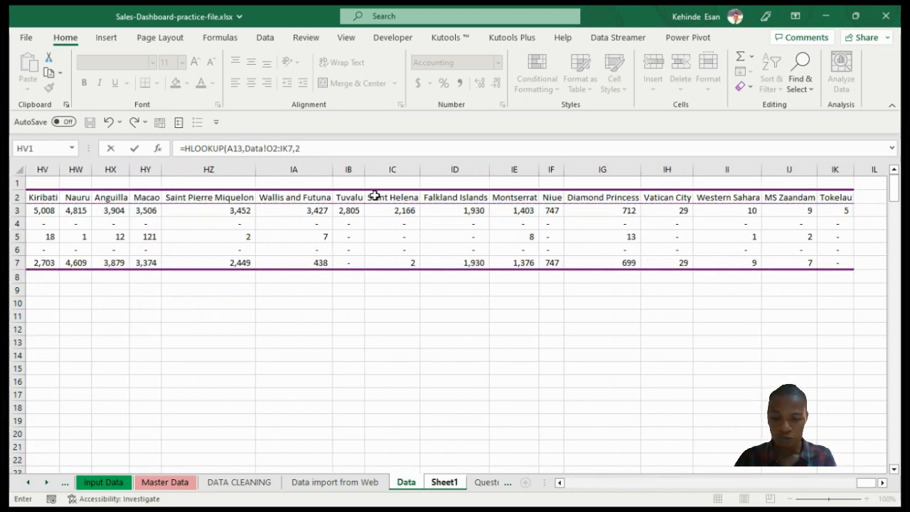
pyautogui.write(',FALSE')
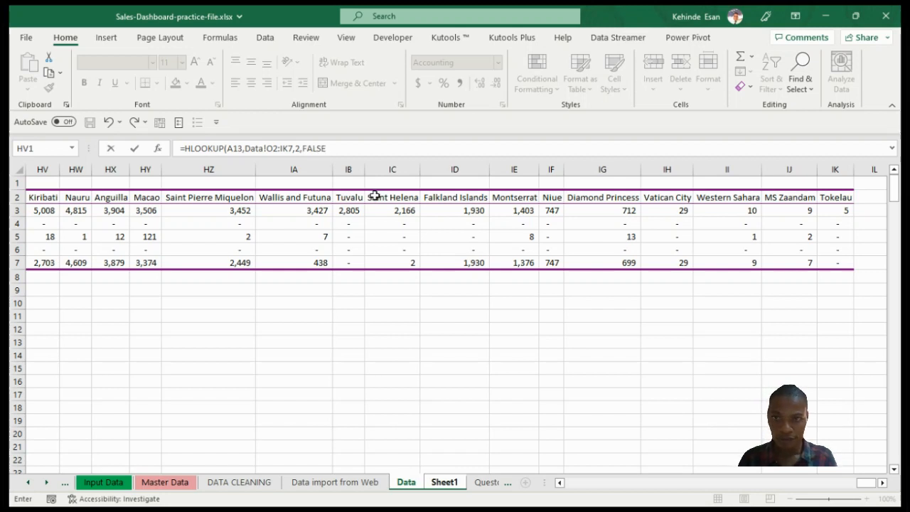
pyautogui.press('Return')
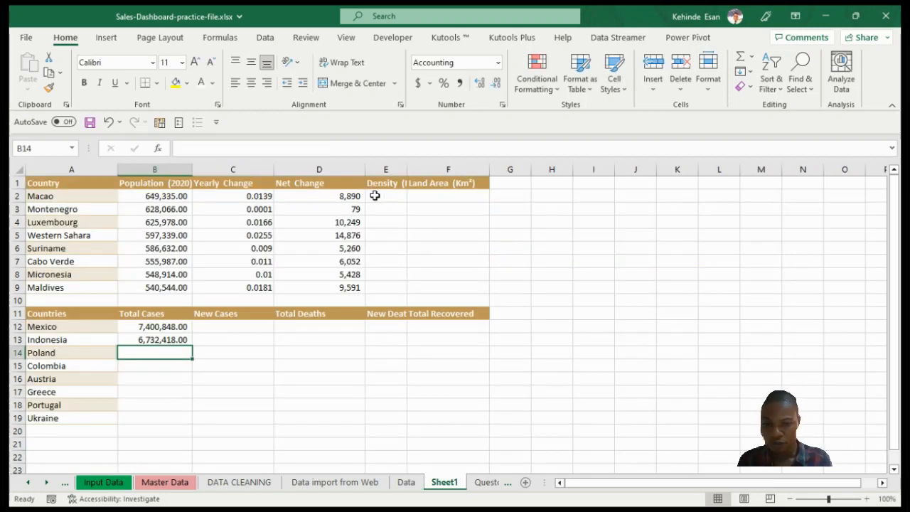
# - Begin an HLOOKUP formula in B14 on Sheet1 with A14 as the lookup value
pyautogui.write('=XLOOKUP(')
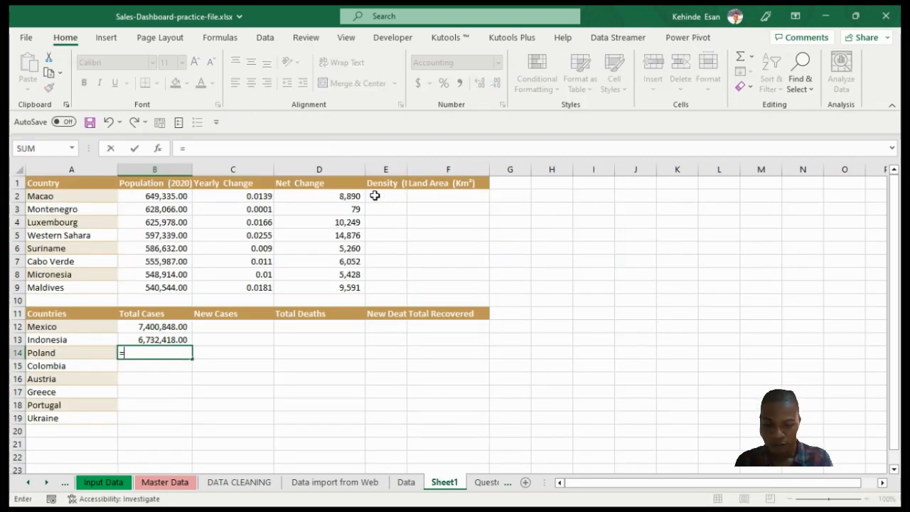
pyautogui.press('BackSpace')
pyautogui.press('BackSpace')
pyautogui.press('BackSpace')
pyautogui.press('BackSpace')
pyautogui.press('BackSpace')
pyautogui.press('BackSpace')
pyautogui.press('BackSpace')
pyautogui.press('BackSpace')
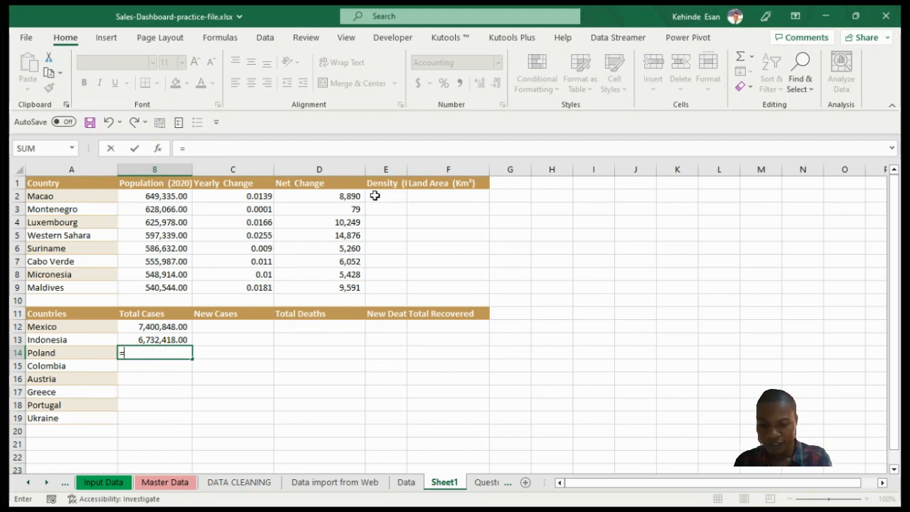
pyautogui.write('hlo')
pyautogui.press('Tab')
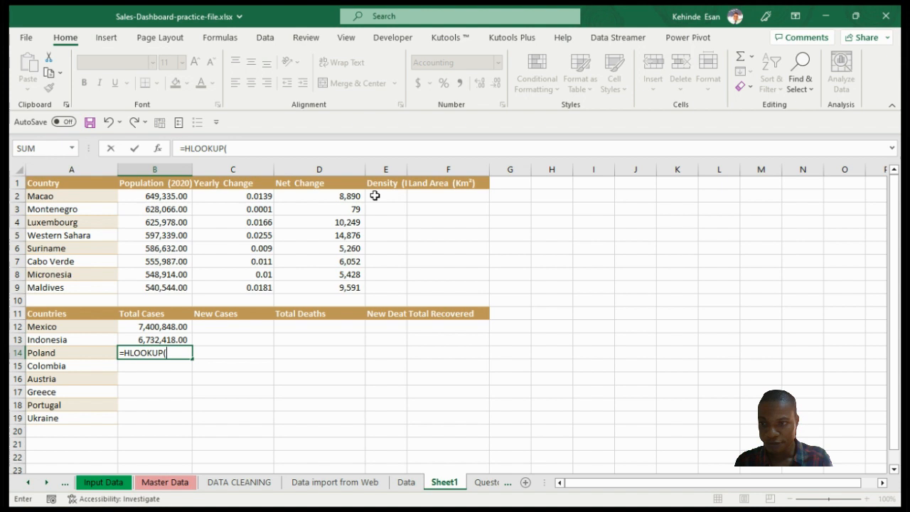
pyautogui.click(46, 351)
pyautogui.write(',')
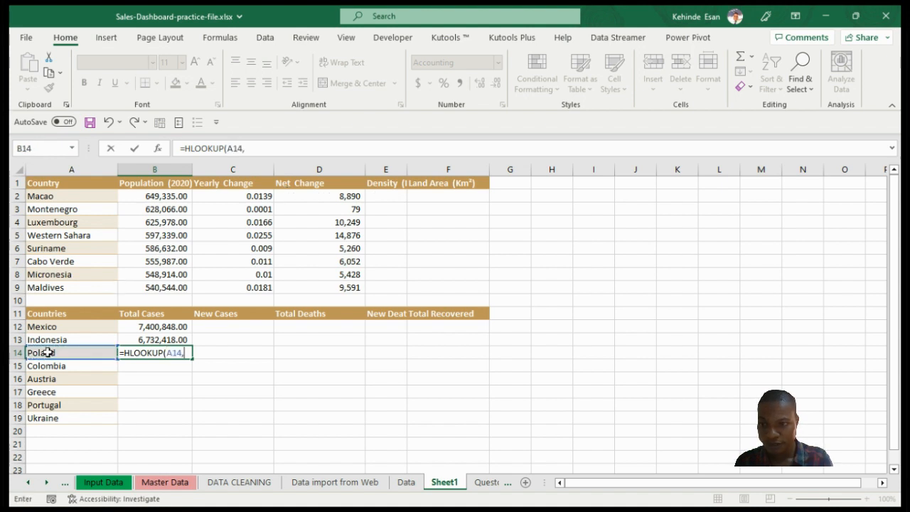
# - Set the B14 formula's table array to O2:IK7 on the Data sheet, and complete it with row index 2 and FALSE
pyautogui.click(404, 482)
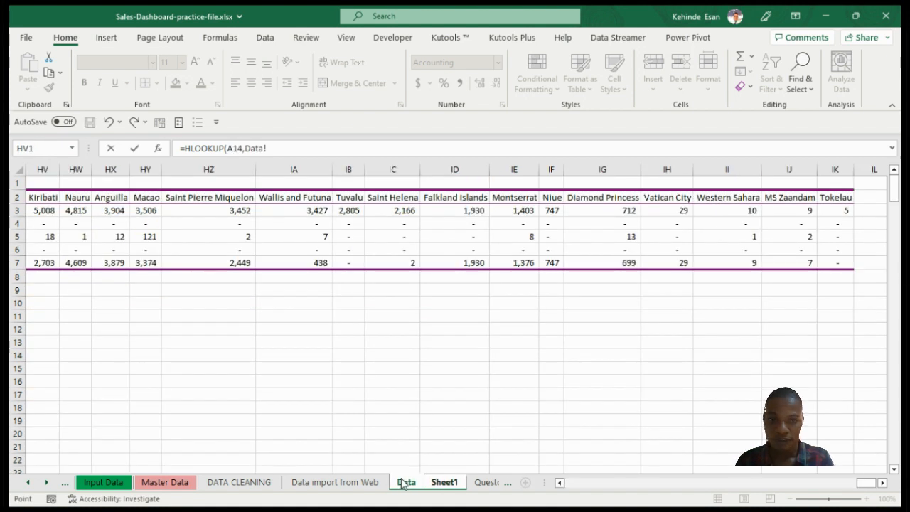
pyautogui.click(843, 196)
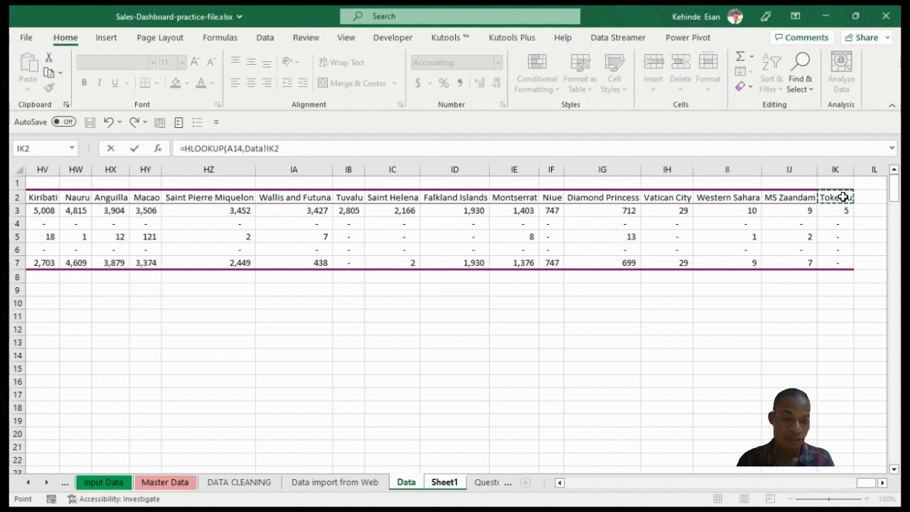
pyautogui.hotkey('ctrl', 'shift', 'Down')
pyautogui.hotkey('ctrl', 'shift', 'Left')
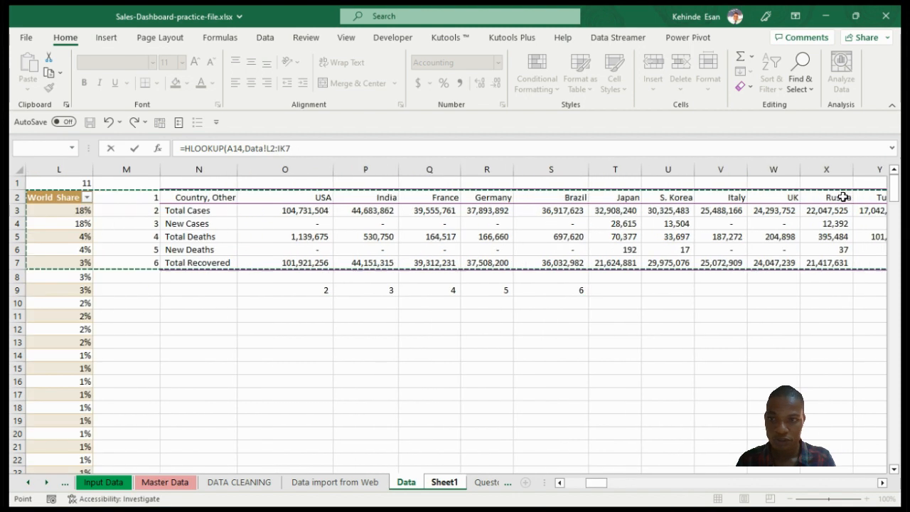
pyautogui.hotkey('shift', 'Right')
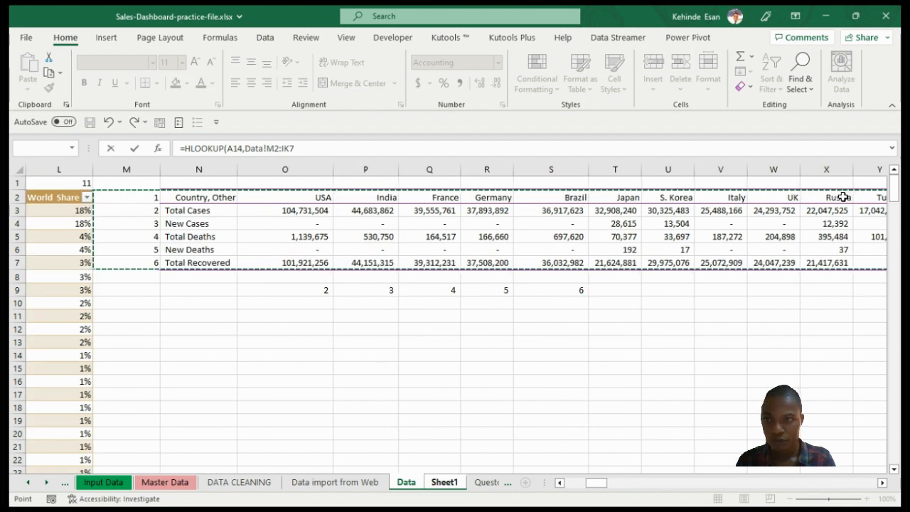
pyautogui.hotkey('shift', 'Right')
pyautogui.hotkey('shift', 'Right')
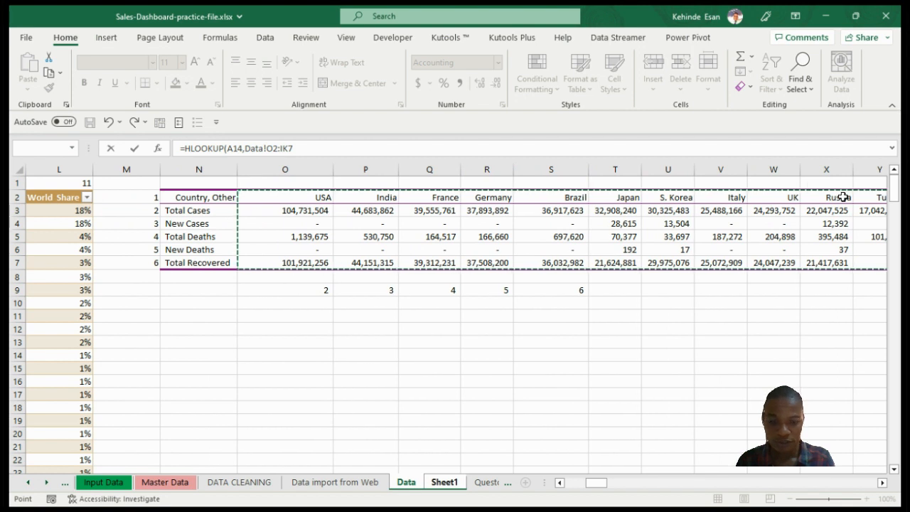
pyautogui.write(',2')
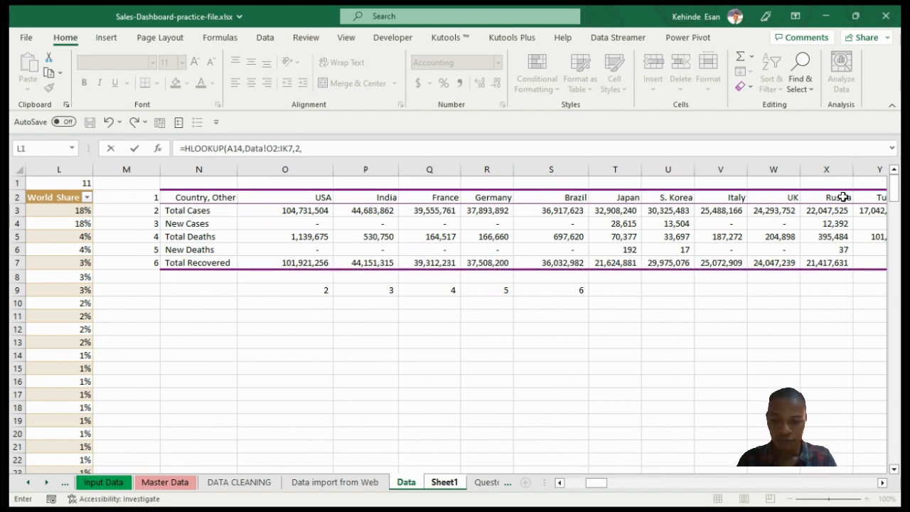
pyautogui.write(',FALSE')
pyautogui.press('Return')
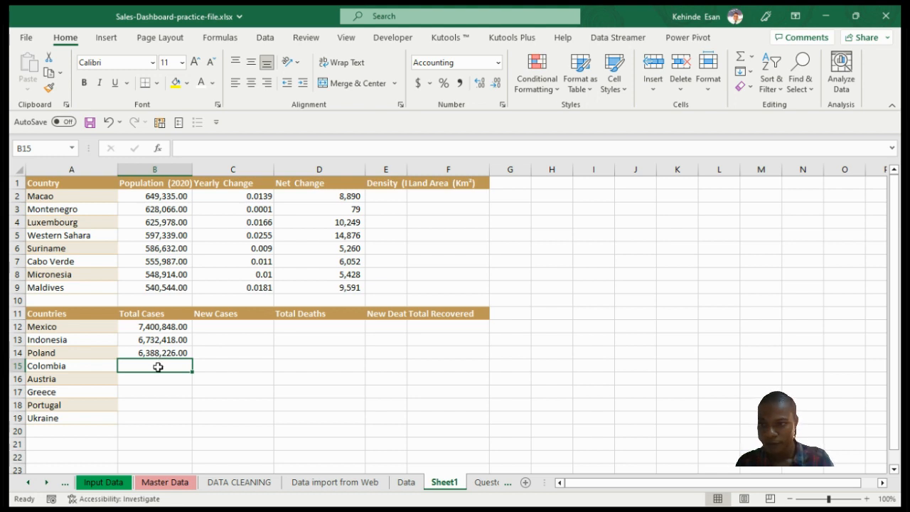
# - Begin an HLOOKUP formula in B15 under Total Cases with A15 as the lookup value
pyautogui.write('=')
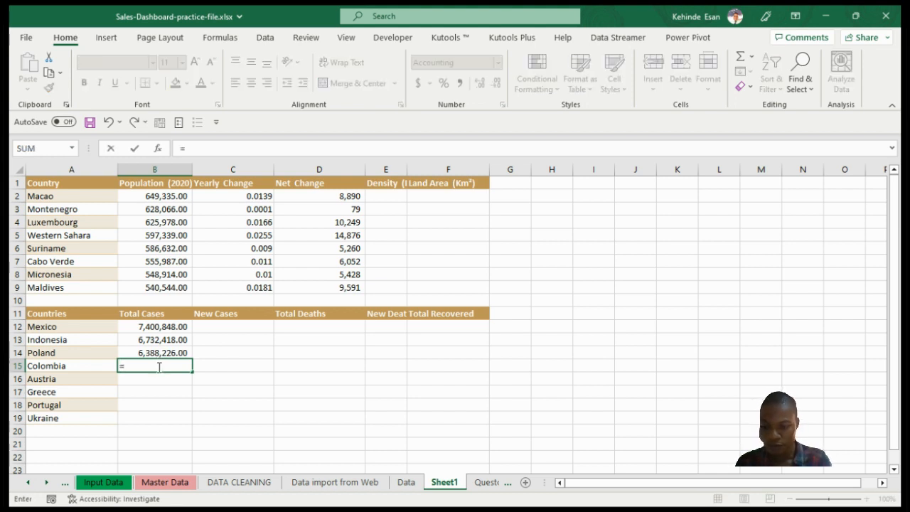
pyautogui.write('v')
pyautogui.press('BackSpace')
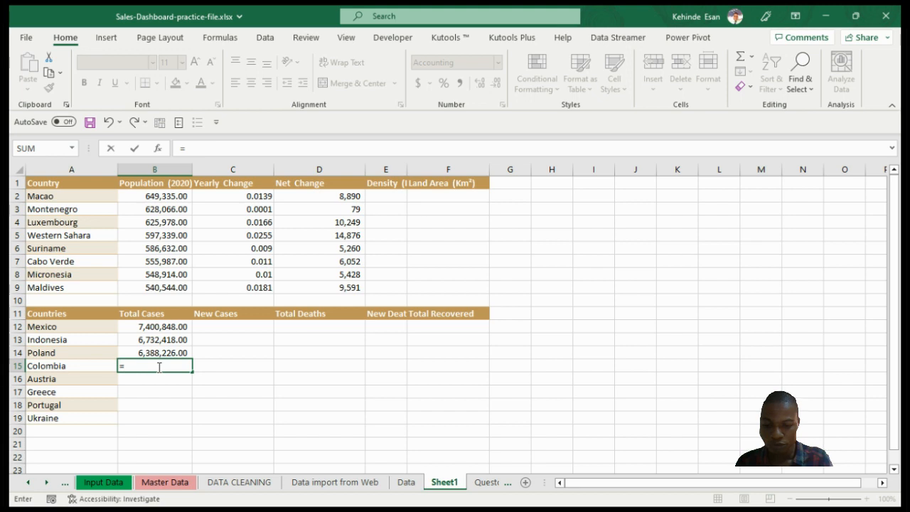
pyautogui.write('hl')
pyautogui.press('Tab')
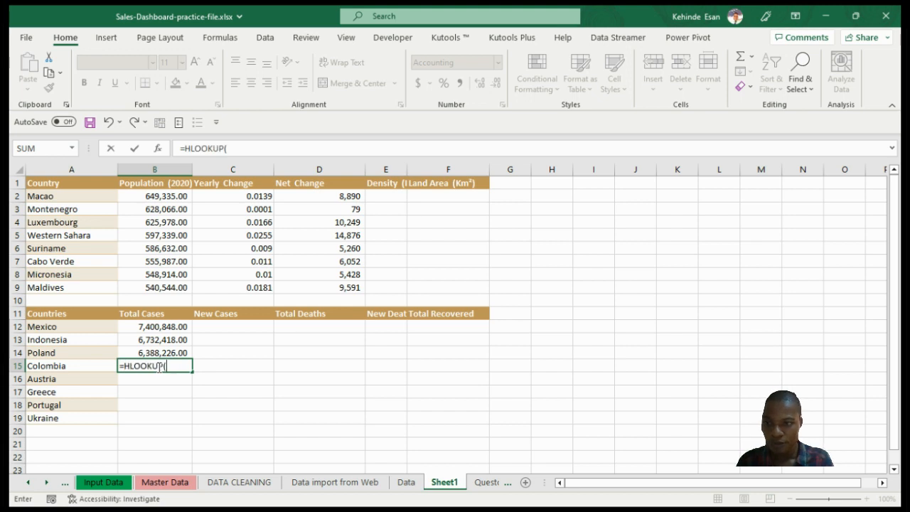
pyautogui.click(65, 365)
pyautogui.write(',')
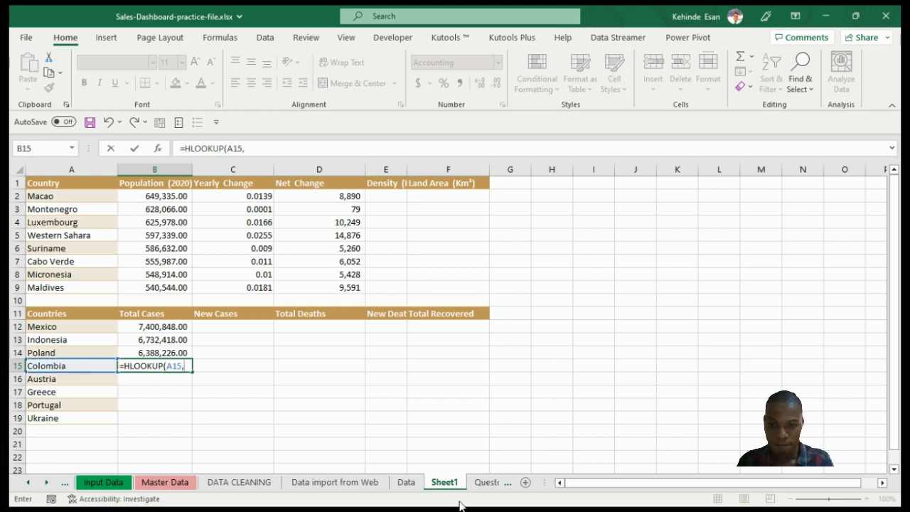
# - Set the B15 formula's table array to O2:IK7 on the Data sheet, and complete it with row index 2 and FALSE
pyautogui.click(400, 483)
pyautogui.click(266, 192)
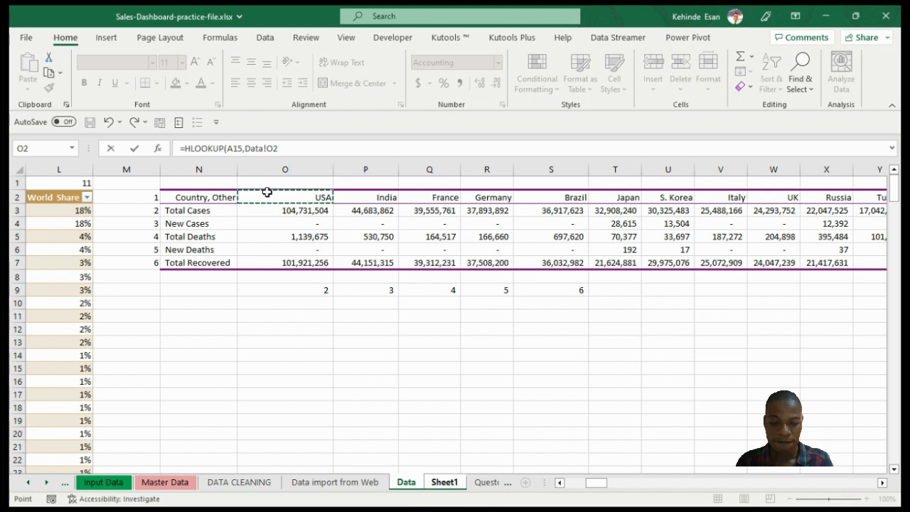
pyautogui.hotkey('ctrl', 'shift', 'Down')
pyautogui.hotkey('ctrl', 'shift', 'Right')
pyautogui.write(',')
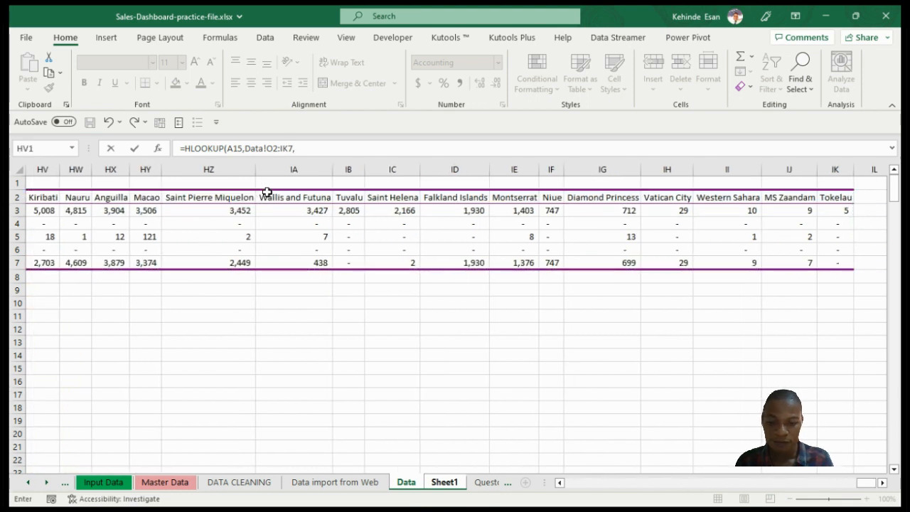
pyautogui.write('2,')
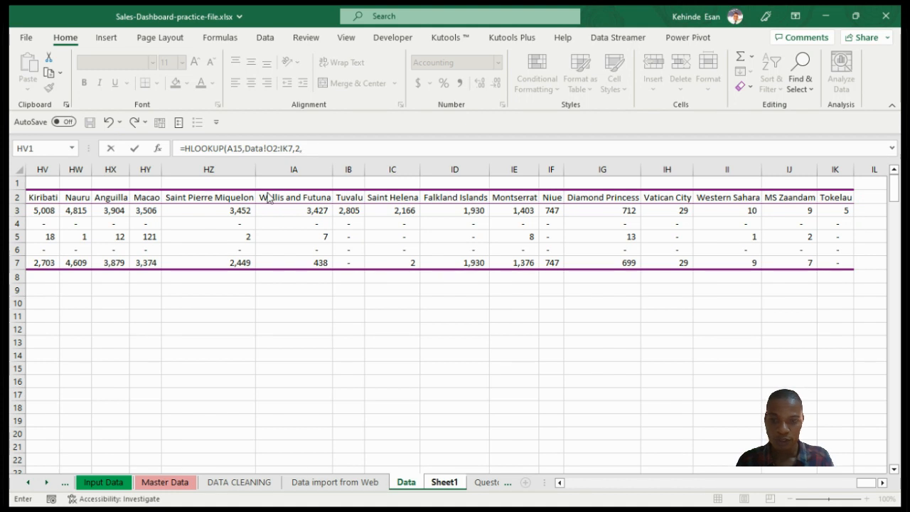
pyautogui.write('FALSE')
pyautogui.press('Return')
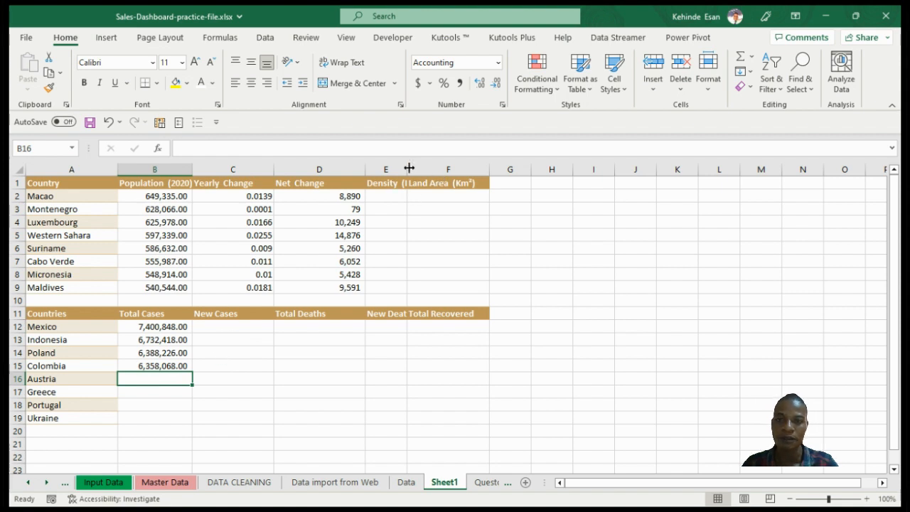
# - Widen column E on Sheet1 to fit the New Deaths header
pyautogui.moveTo(405, 169); pyautogui.dragTo(430, 167)
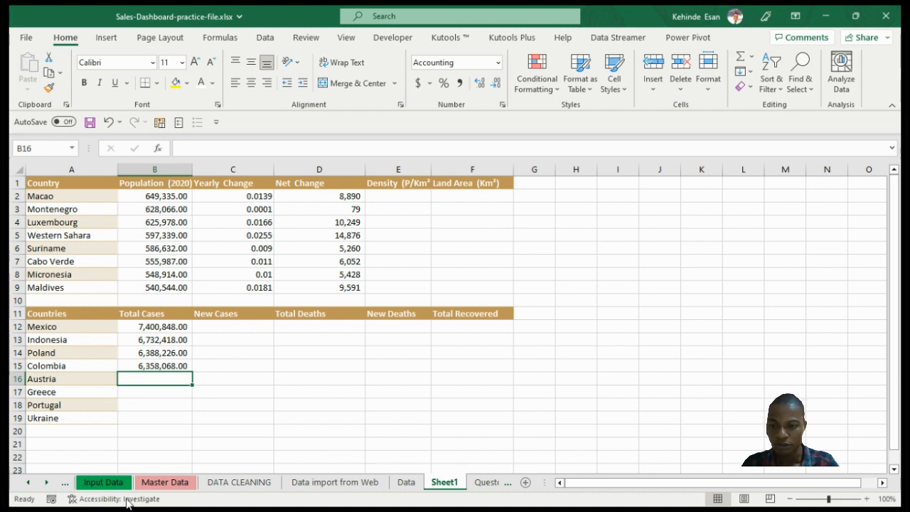
pyautogui.click(93, 506)
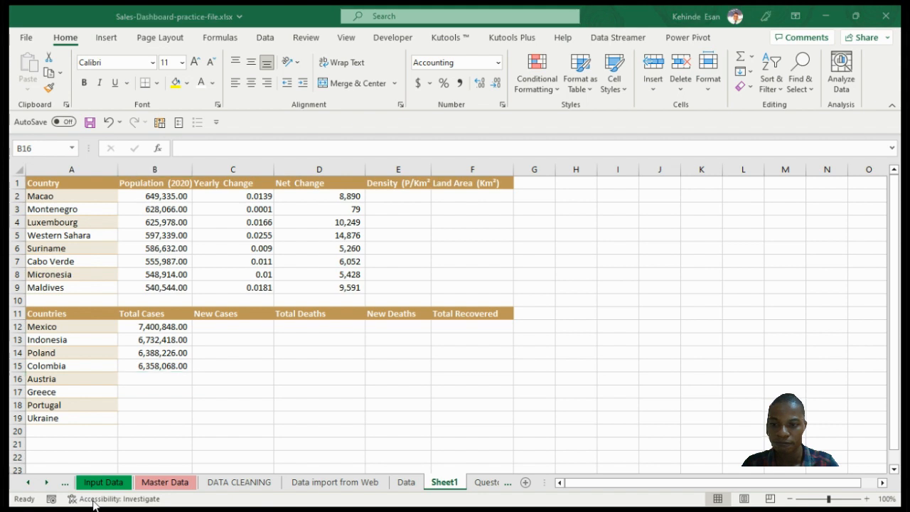